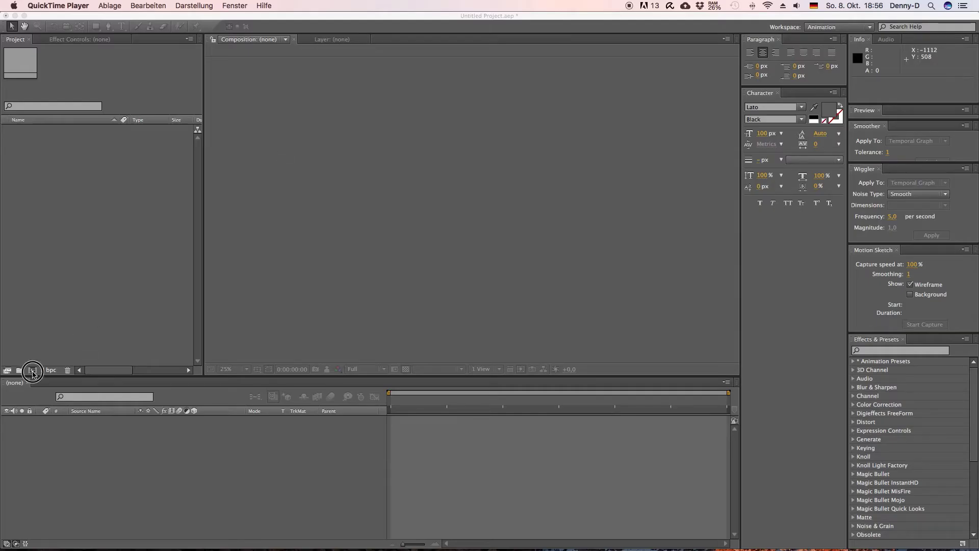
Create the 'Logo Animation' composition at 1920×1080, 29.97 fps, lasting 4 seconds
click(32, 370)
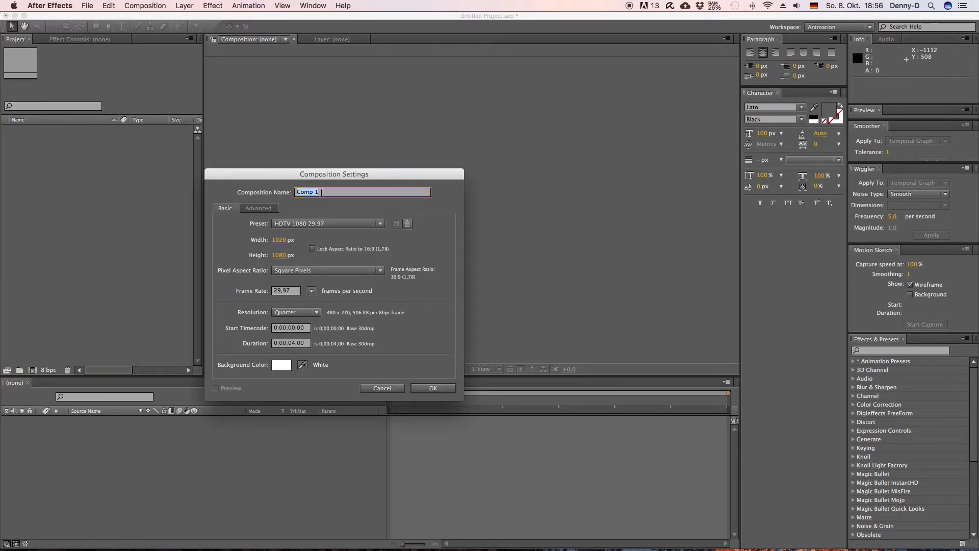
text(Logo Animation)
click(436, 389)
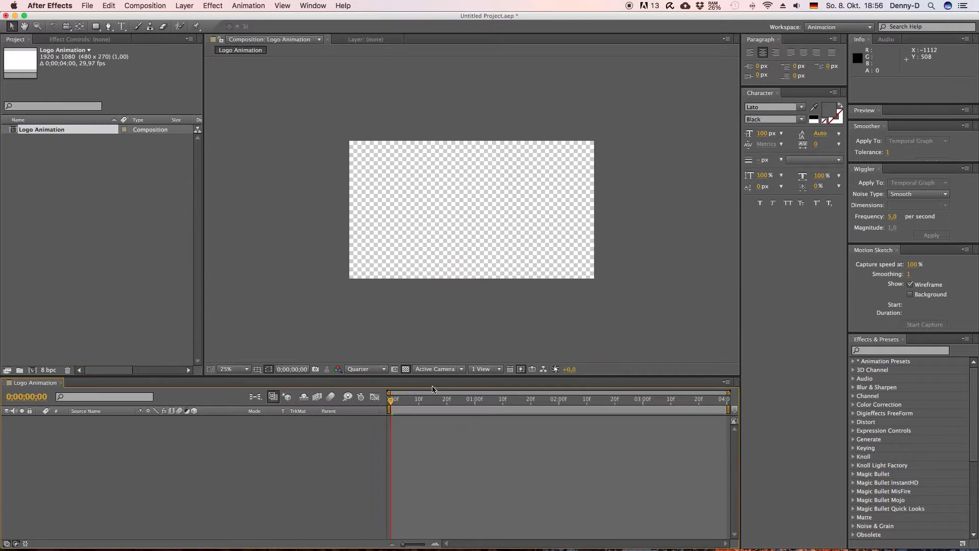
Add a full-frame black solid layer to the composition
right_click(112, 439)
mouse_move(153, 444)
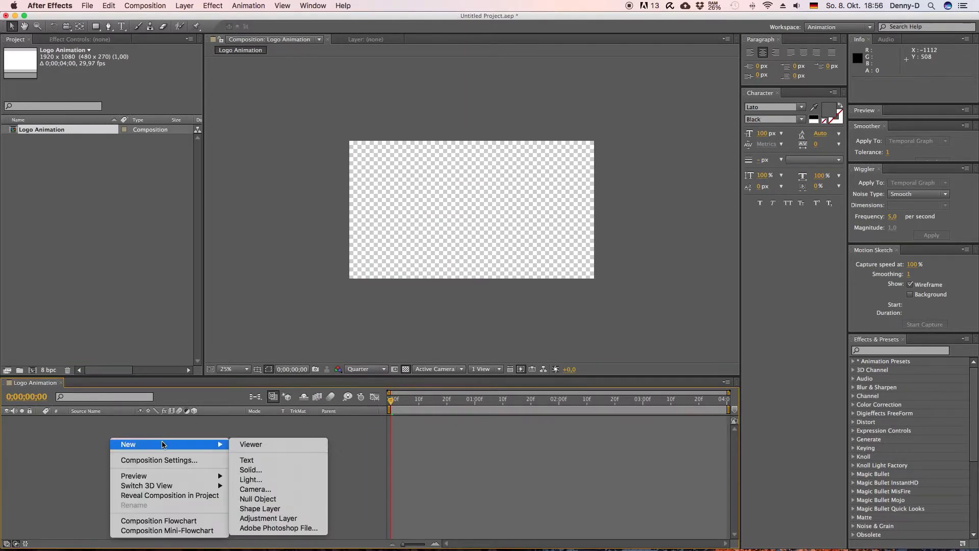
click(251, 470)
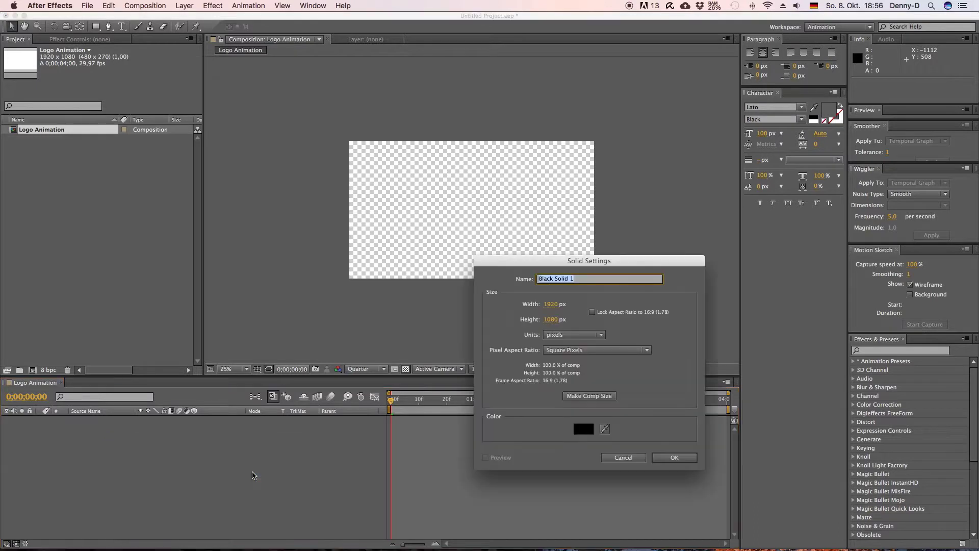
click(673, 458)
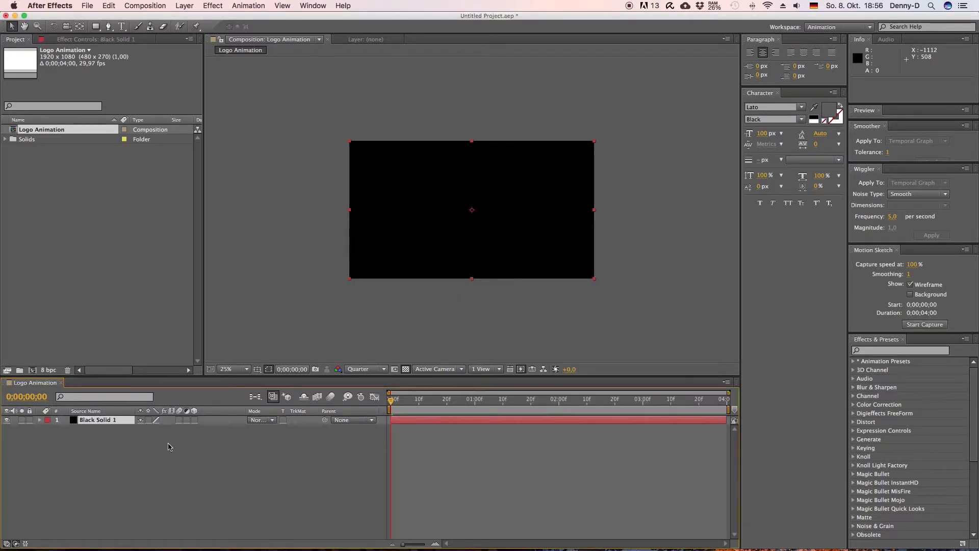
Add a text layer reading 'Lorem|ip' and set it to All Caps
click(122, 27)
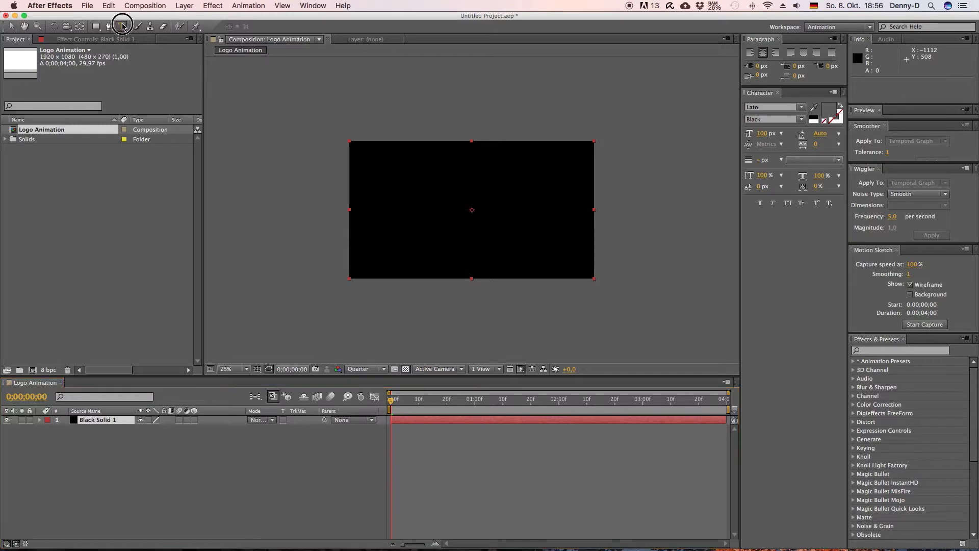
click(401, 200)
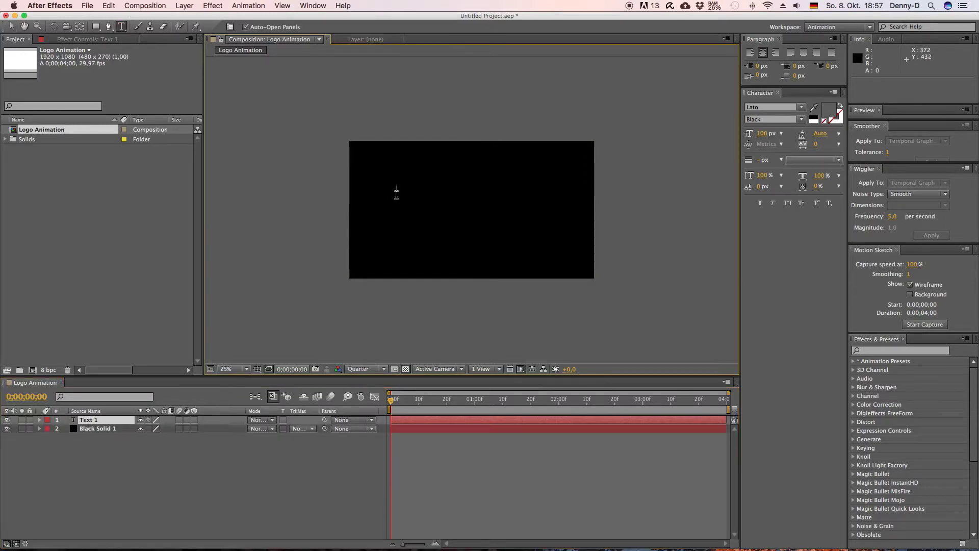
text(I)
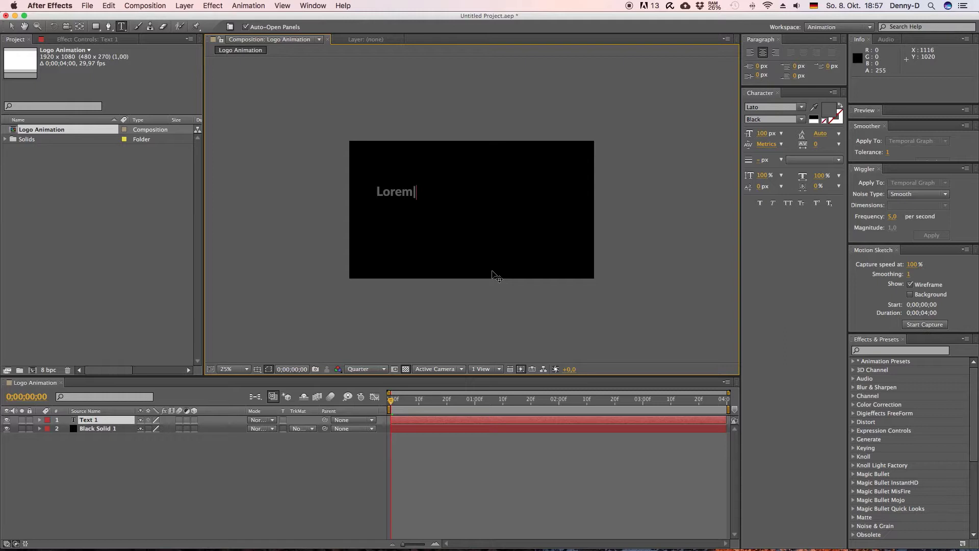
text( ip)
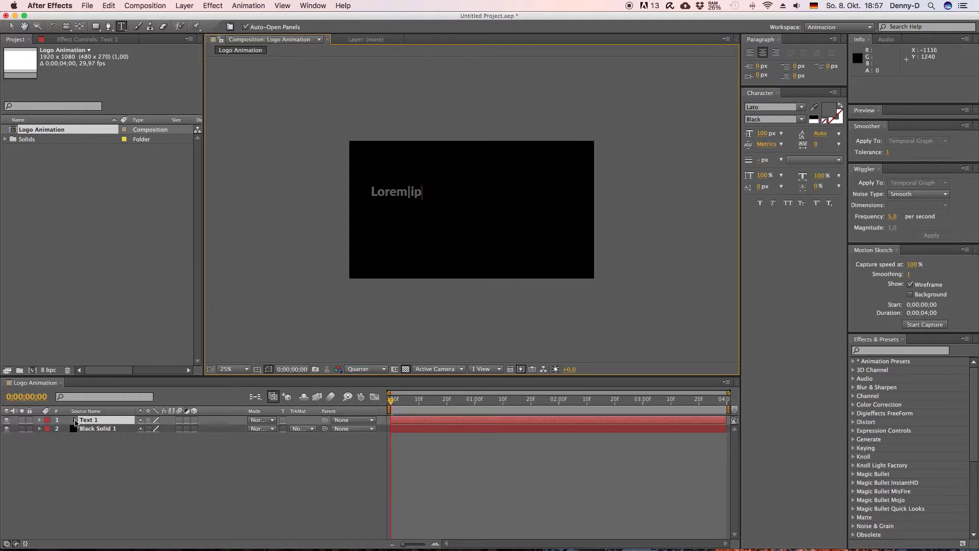
click(76, 423)
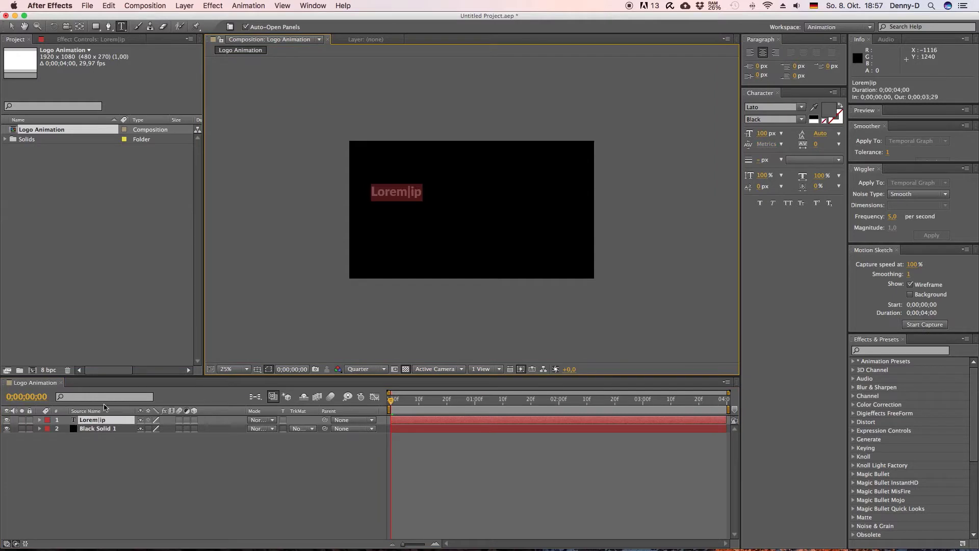
click(788, 204)
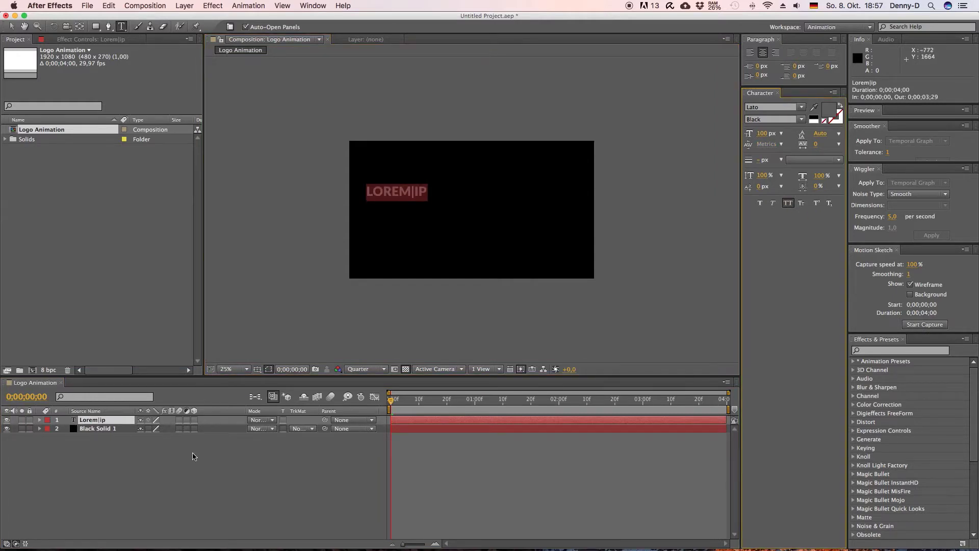
click(197, 455)
click(77, 420)
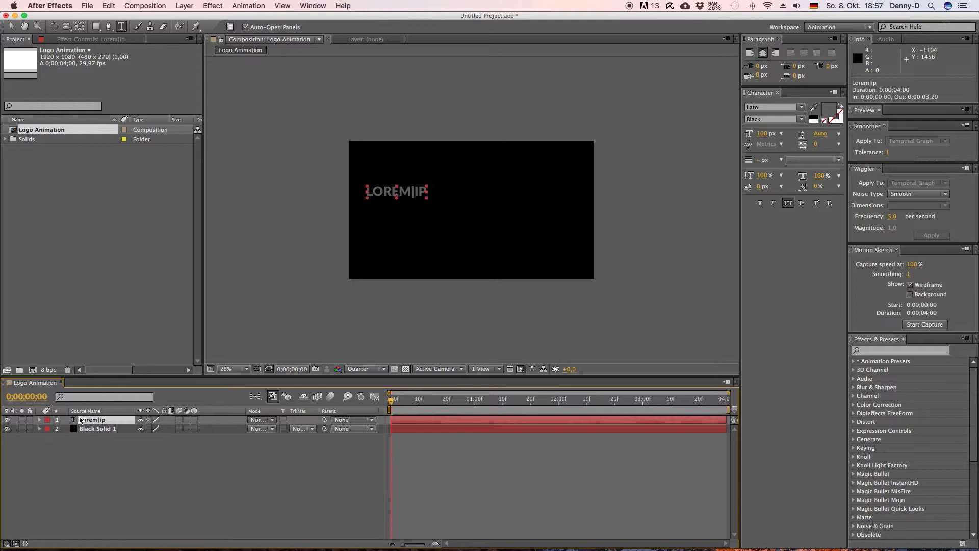
Enlarge the LOREM|IP text to 257 px and move it toward the frame centre
click(761, 133)
drag(798, 133, 852, 139)
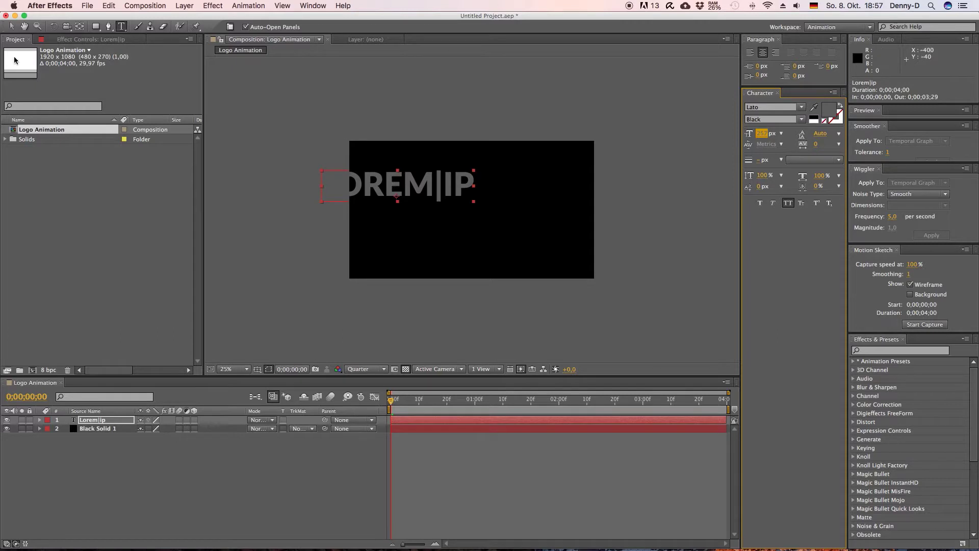
key(v)
drag(414, 185, 486, 207)
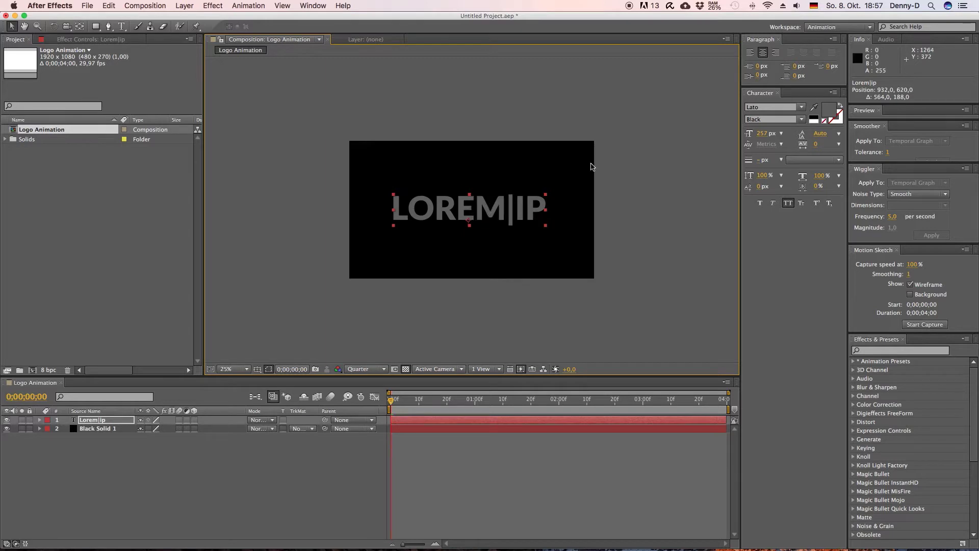
Show the title/action-safe guides and nudge the text to the exact centre
click(269, 369)
click(286, 377)
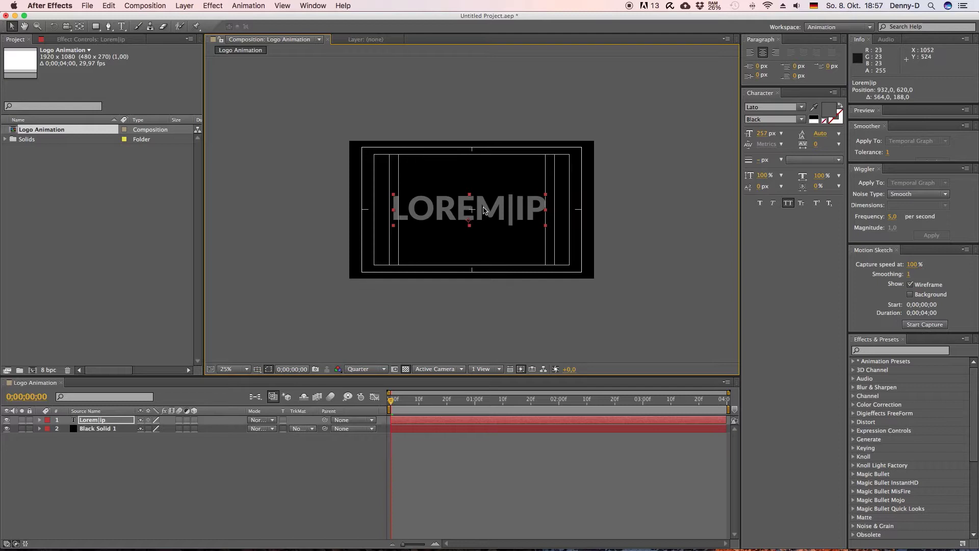
drag(483, 207, 485, 207)
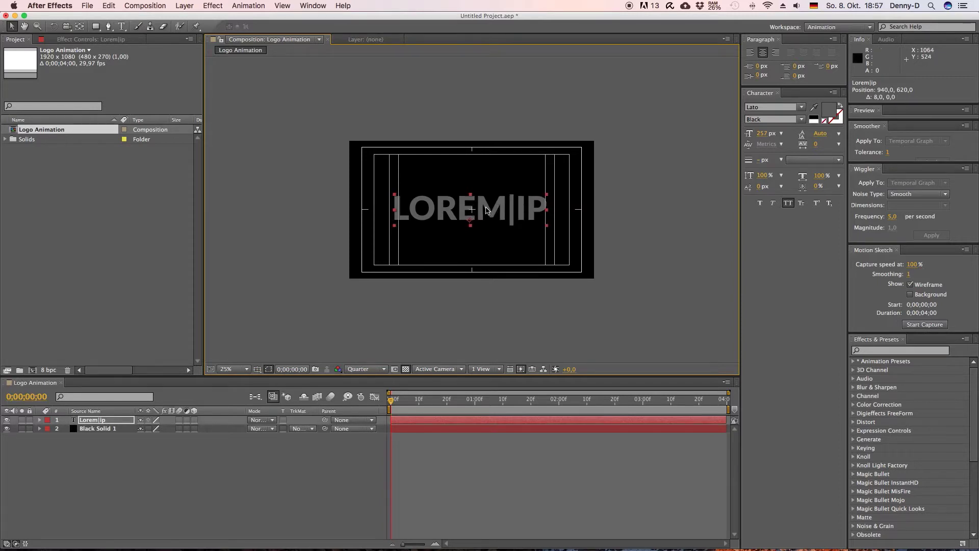
key(super+z)
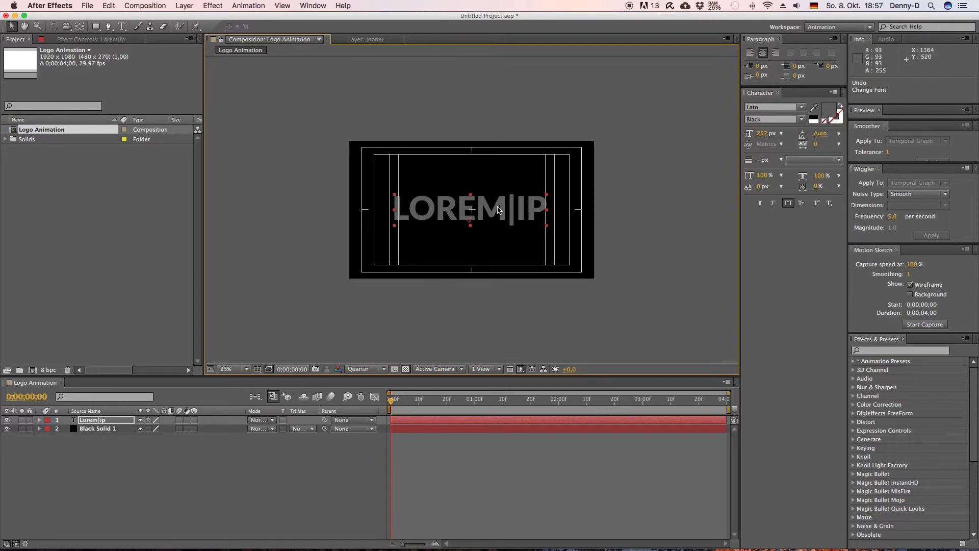
Recolour the LOREM letters a lighter grey, 6F6F6F
click(121, 26)
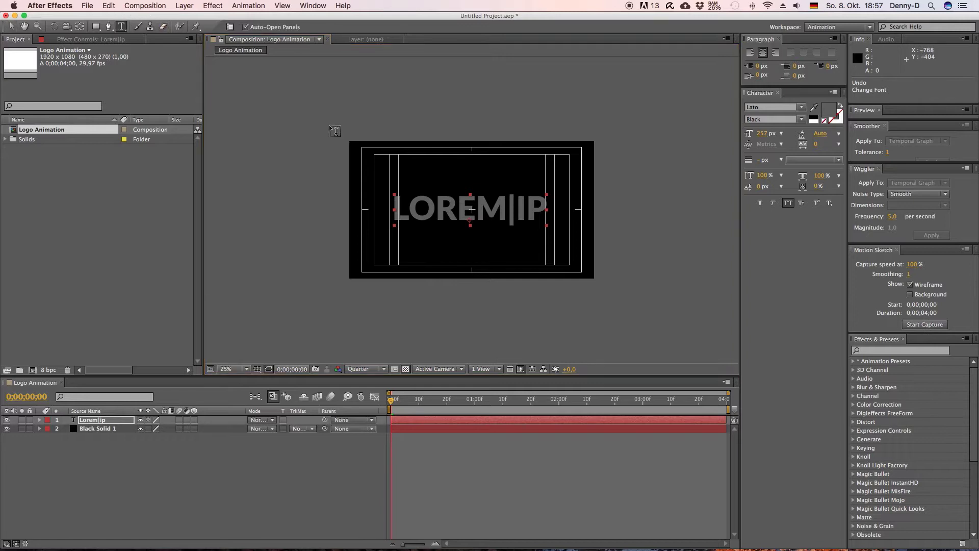
drag(514, 206, 386, 205)
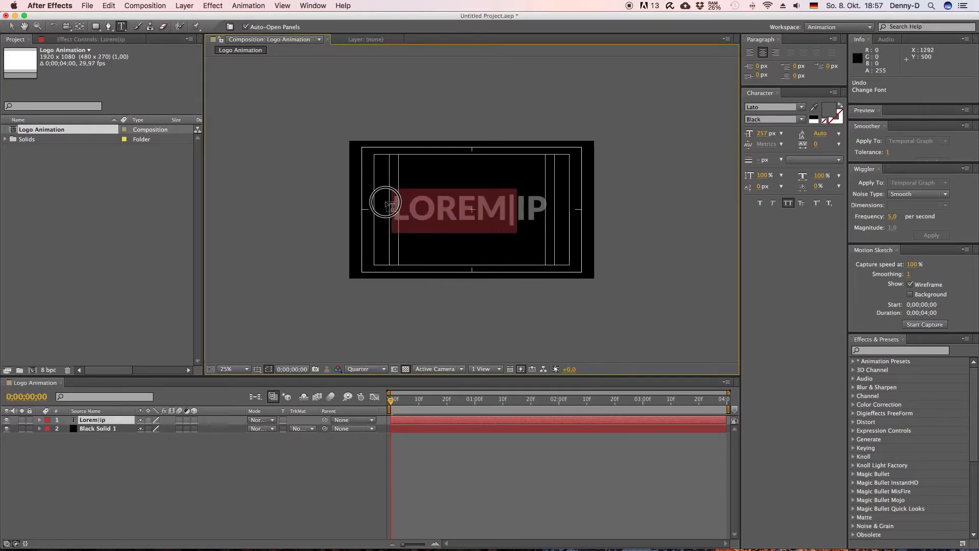
click(830, 111)
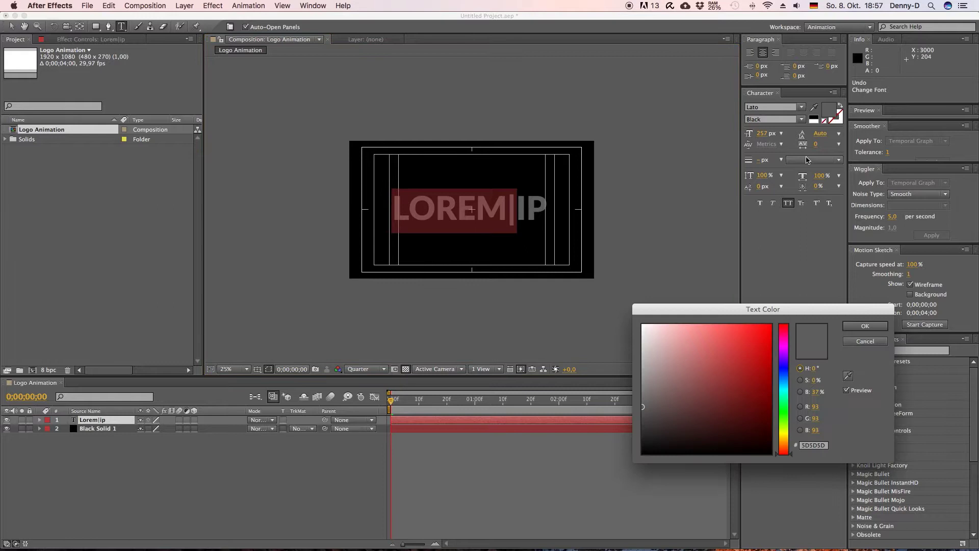
drag(642, 403, 630, 399)
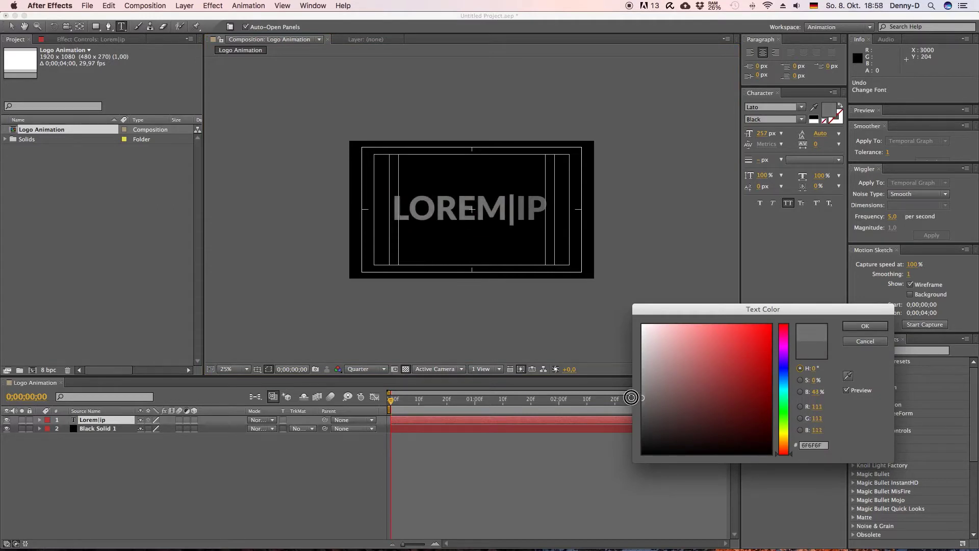
click(866, 325)
Colour the IP letters red, C24747
drag(548, 206, 521, 206)
click(833, 112)
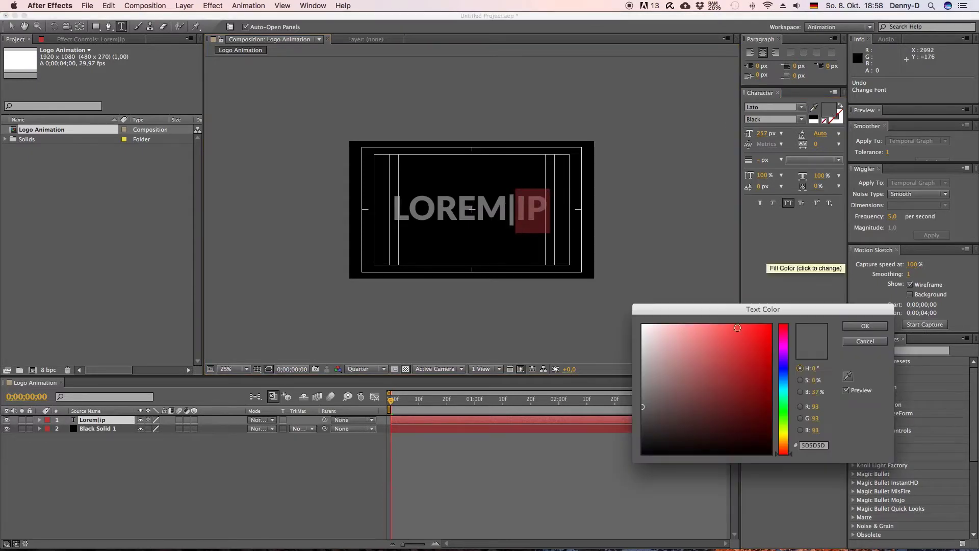
drag(704, 325, 725, 355)
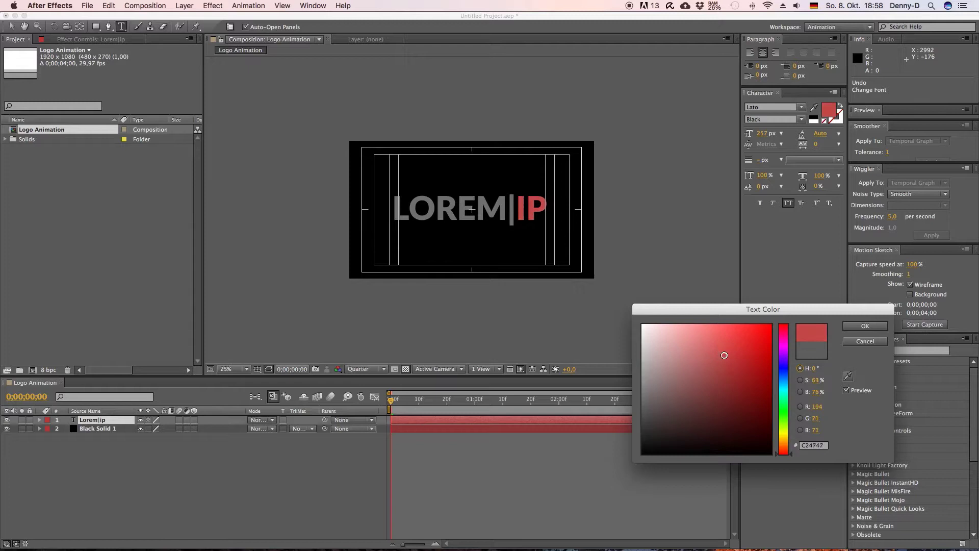
click(872, 327)
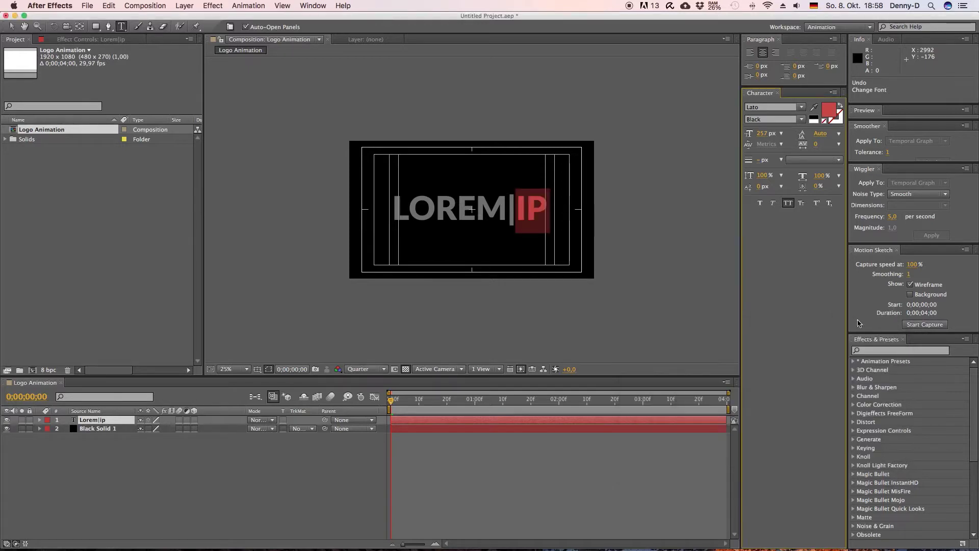
Deselect the text layer and hide the title/action-safe guides
click(298, 473)
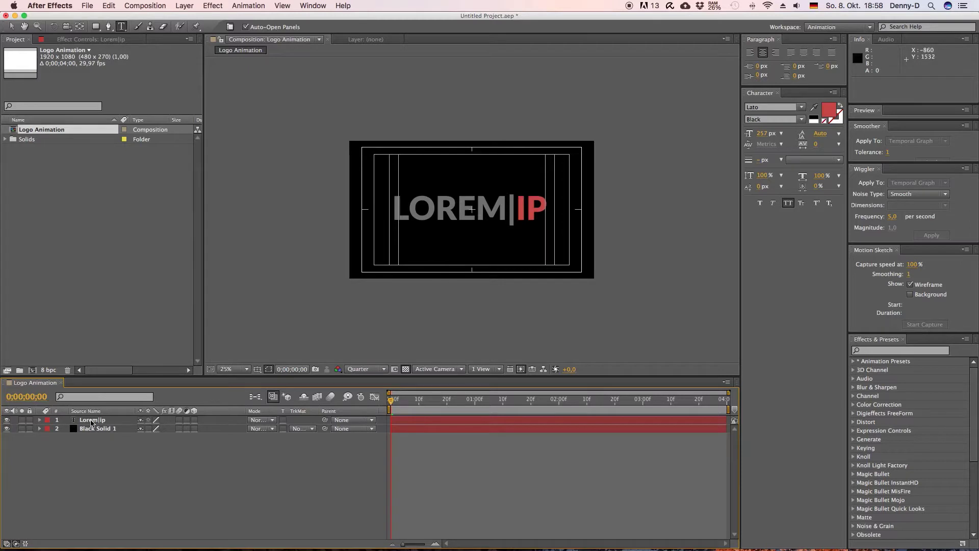
click(92, 420)
click(108, 447)
click(257, 369)
key(Return)
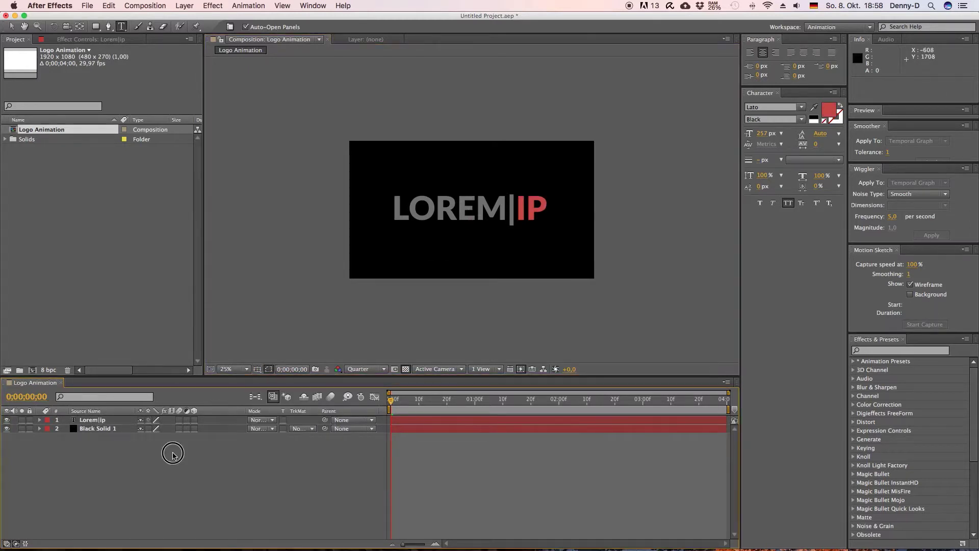
Add a new solid layer named 'Optical Flare'
right_click(188, 458)
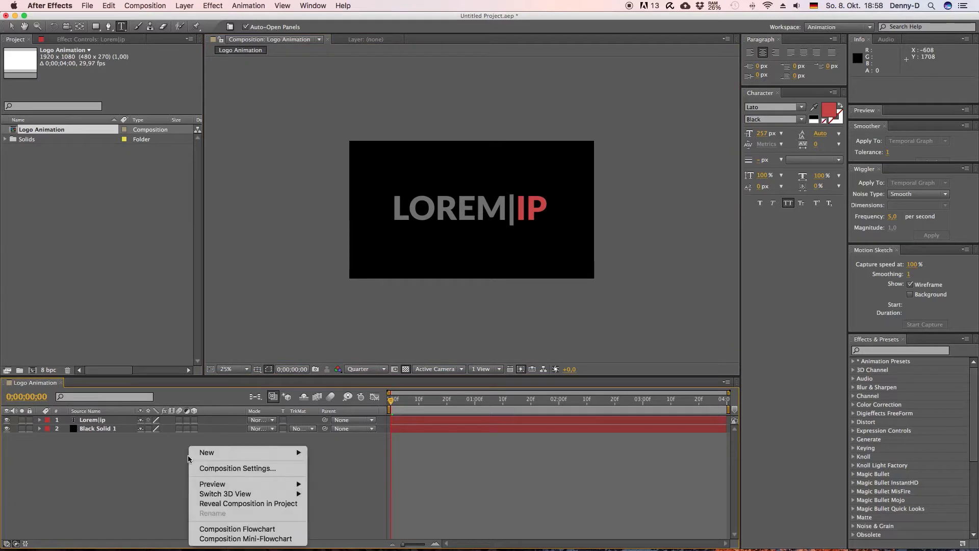
mouse_move(214, 452)
click(329, 478)
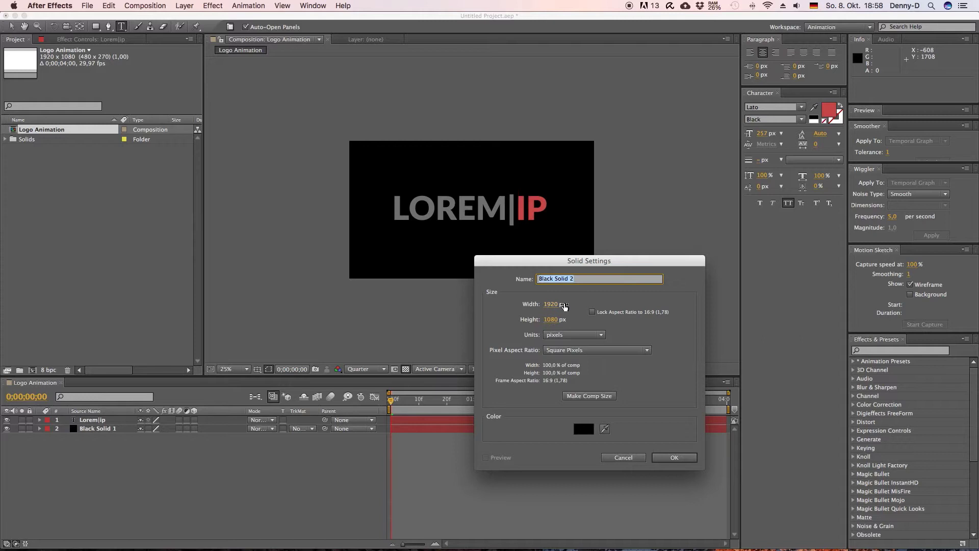
text(Optical Flare)
click(672, 457)
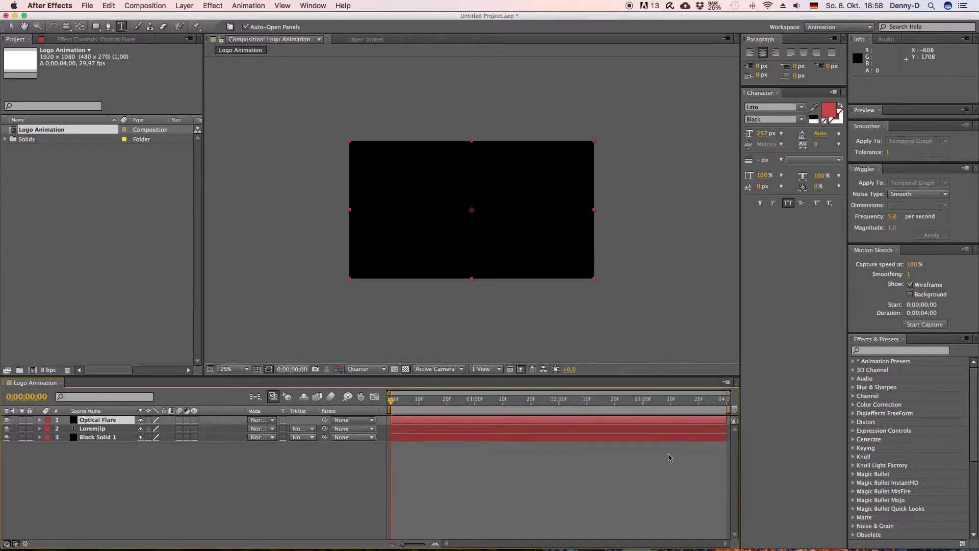
Apply Video Copilot Optical Flares set to On Transparent, with its centre on the logo
click(212, 5)
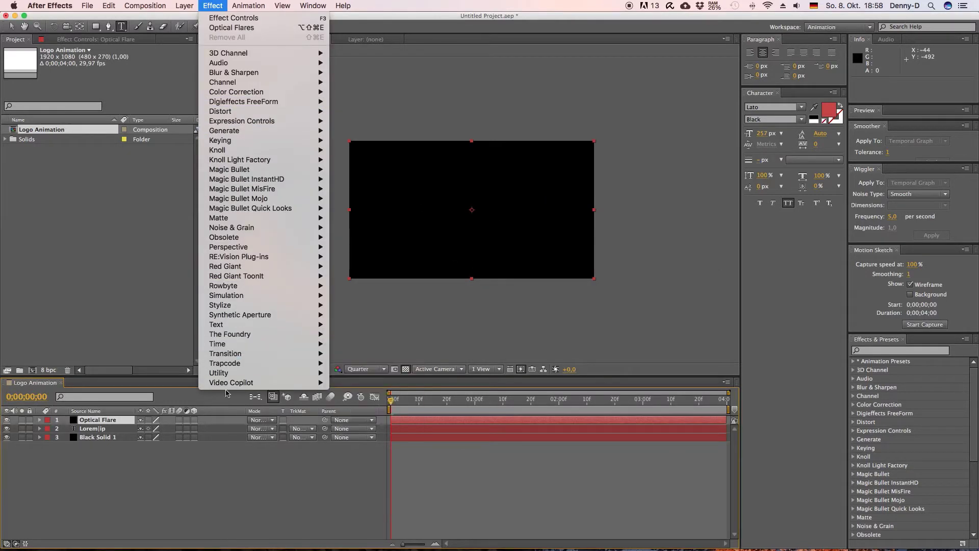
mouse_move(228, 385)
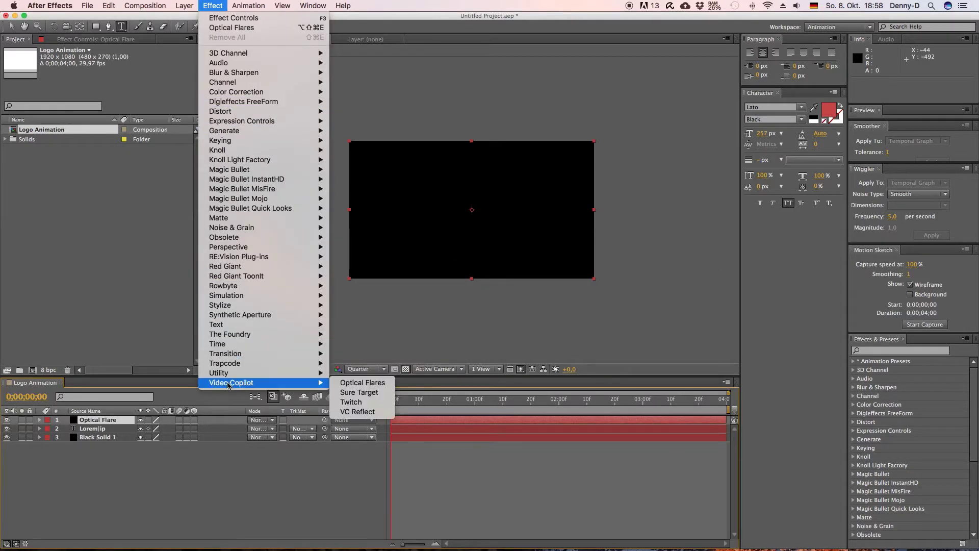
click(348, 386)
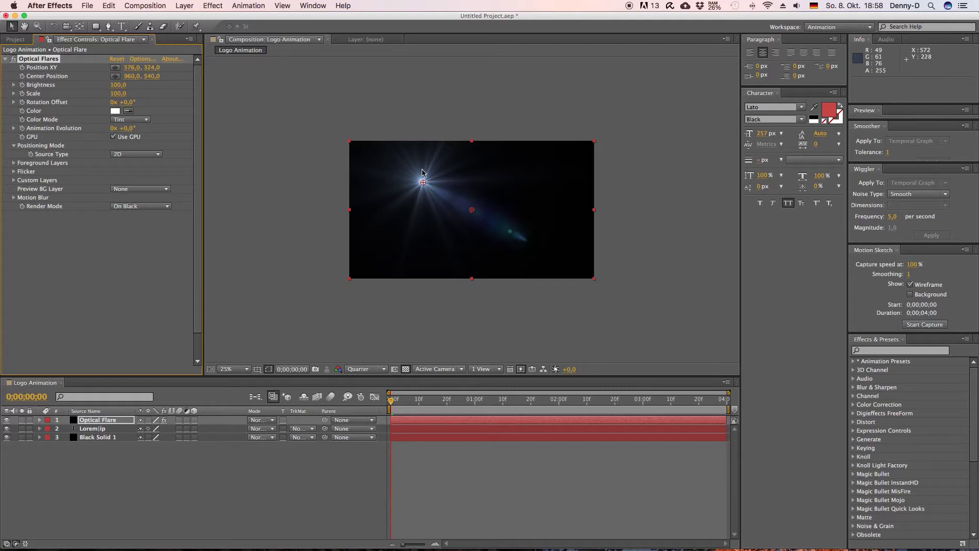
click(165, 207)
click(159, 227)
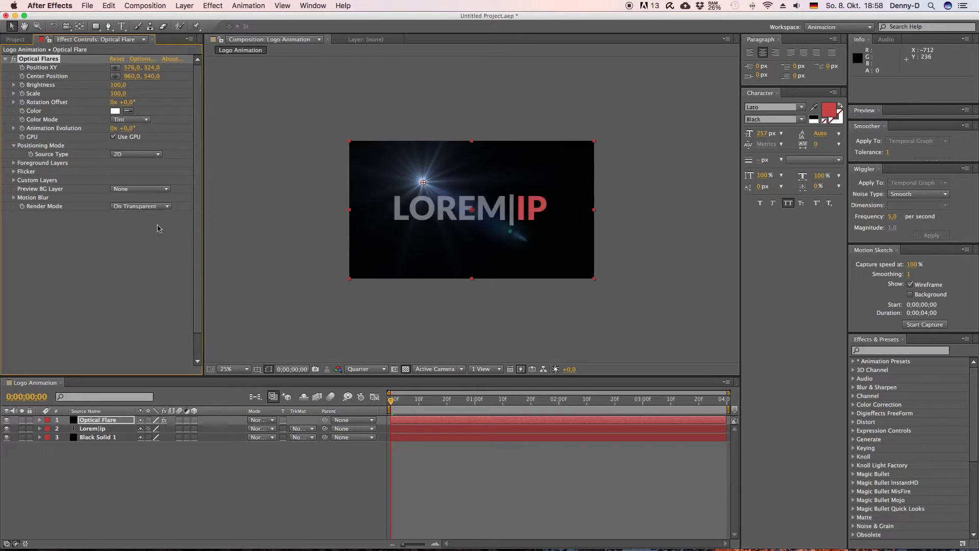
drag(425, 184, 538, 225)
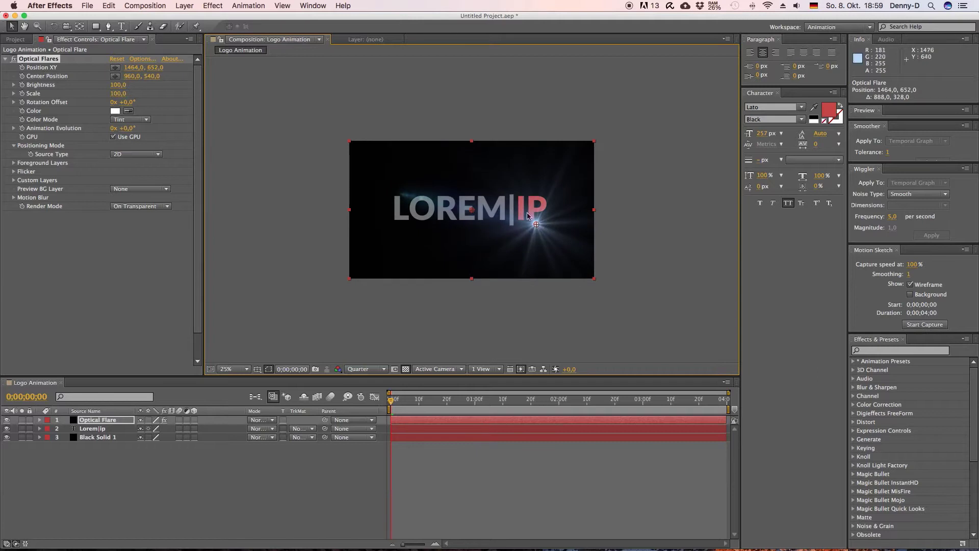
In the Optical Flares editor, hide the Spike Ball, all Multi Iris and Glint elements
click(137, 59)
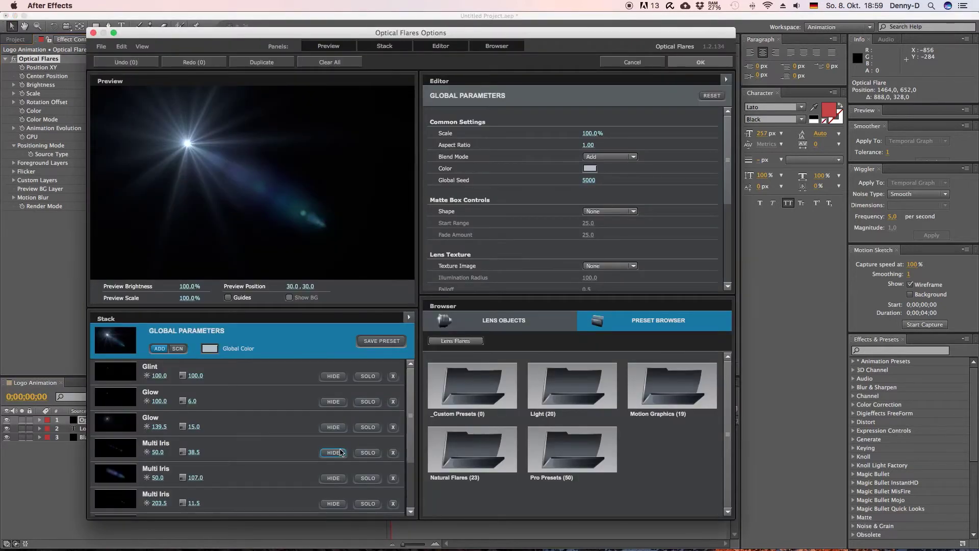
scroll(311, 442, down, 3)
click(345, 508)
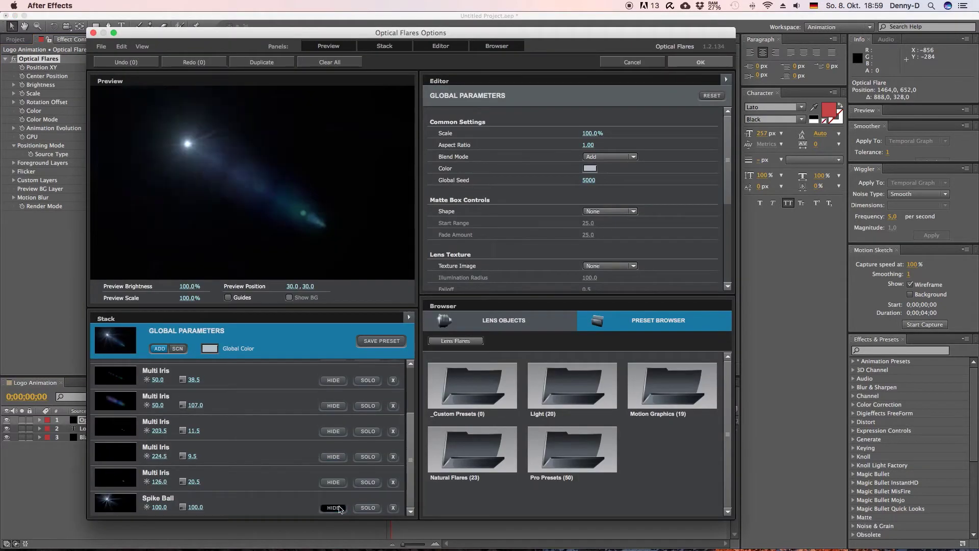
click(334, 482)
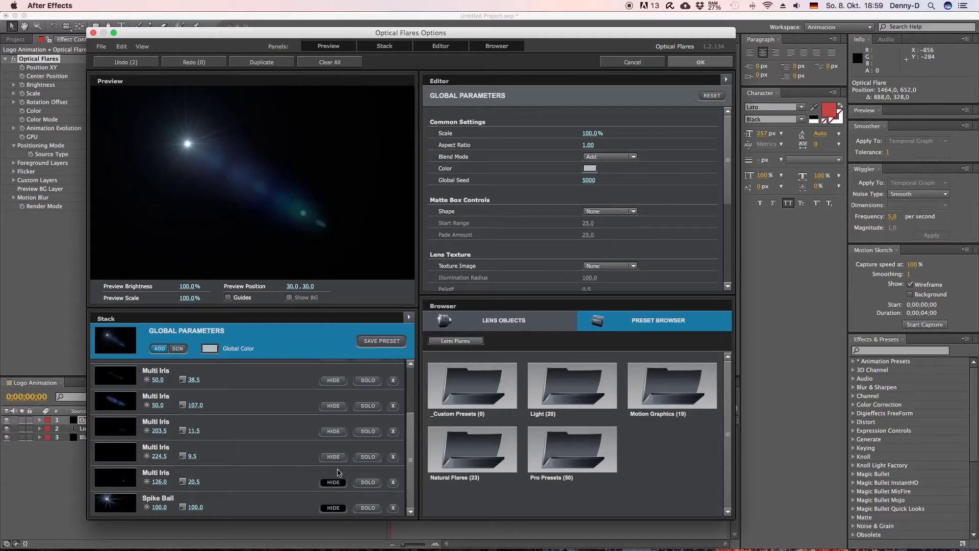
click(336, 456)
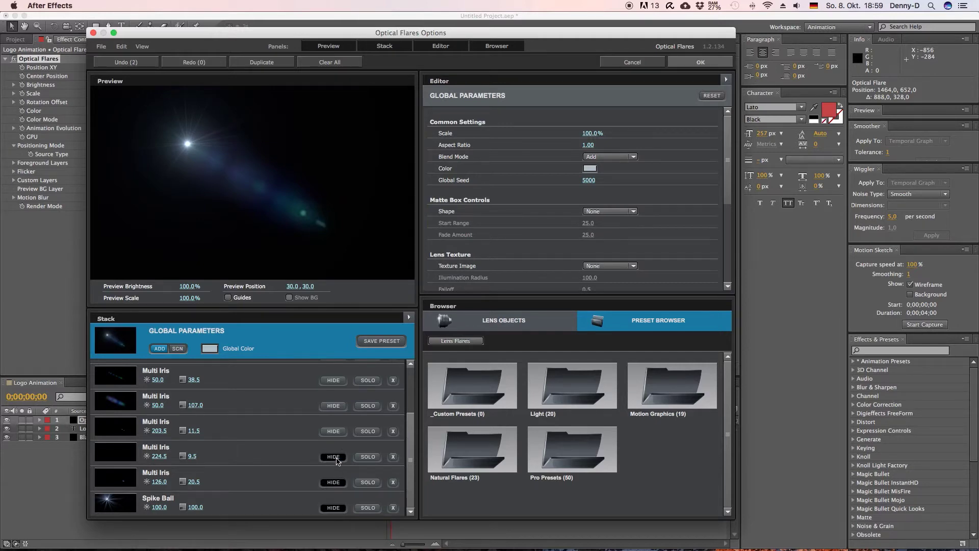
click(334, 432)
click(335, 407)
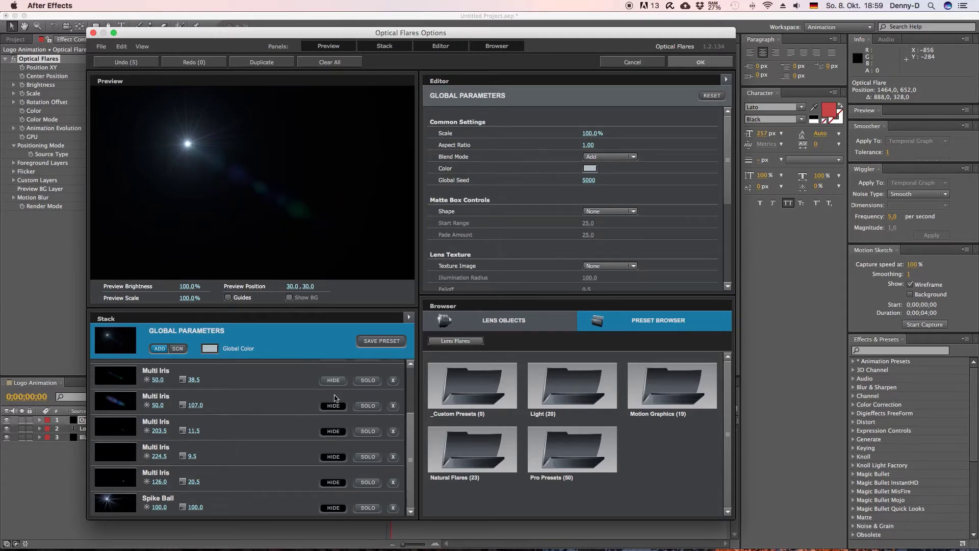
click(334, 382)
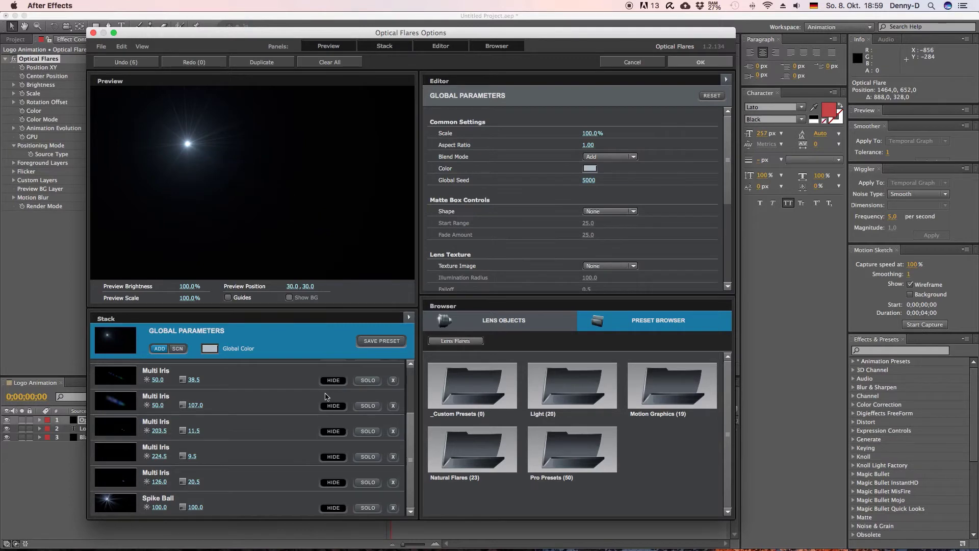
scroll(326, 397, up, 3)
click(334, 377)
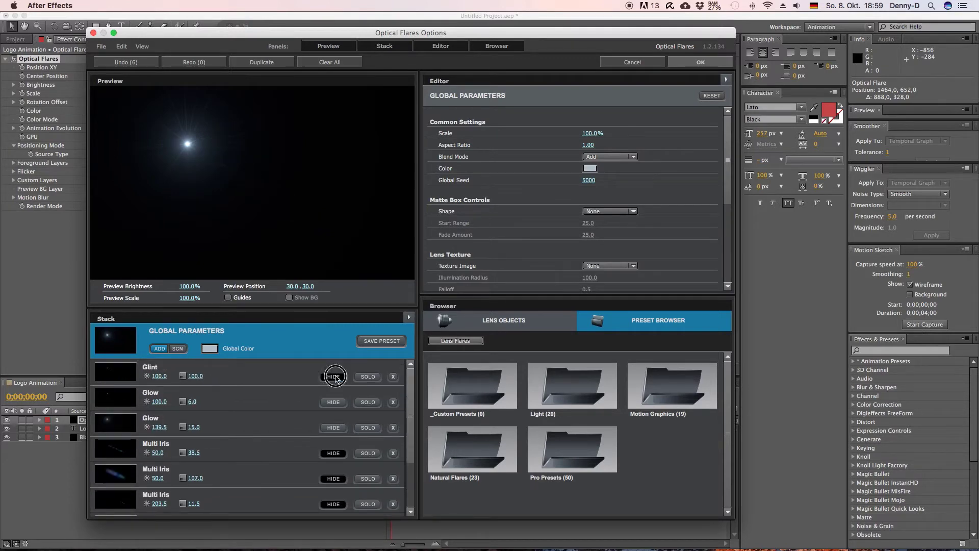
Stretch the 139.5 Glow element to 400% horizontally and 50% vertically
click(267, 427)
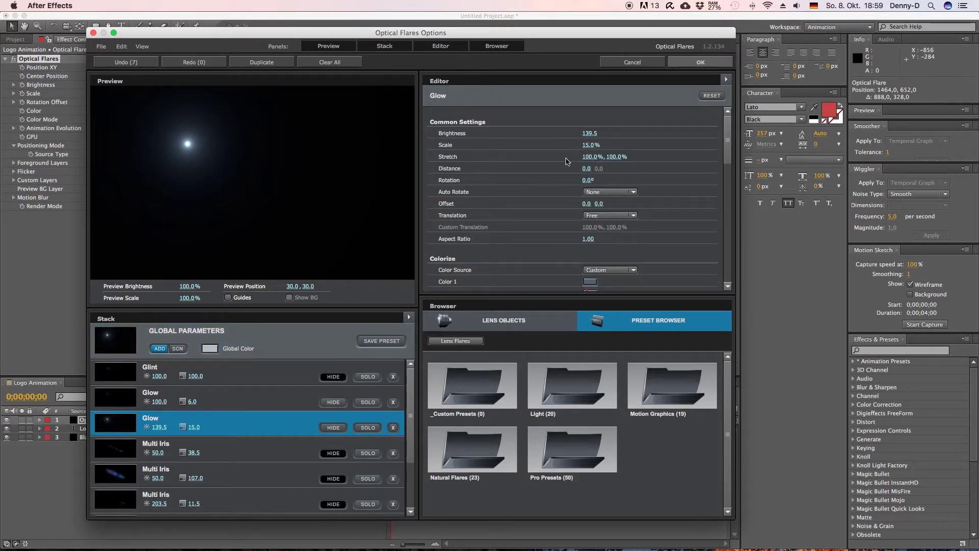
scroll(568, 161, down, 1)
drag(588, 151, 786, 160)
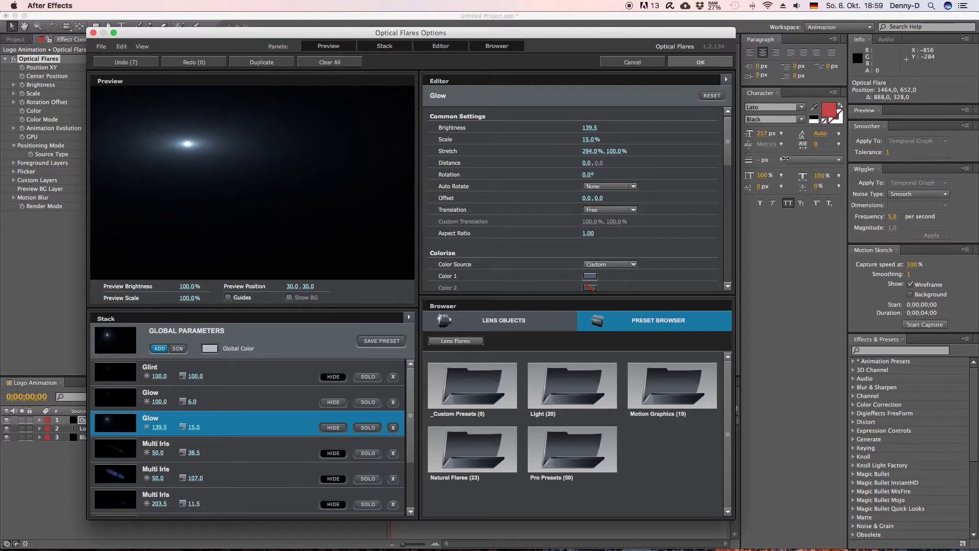
click(591, 151)
text(400)
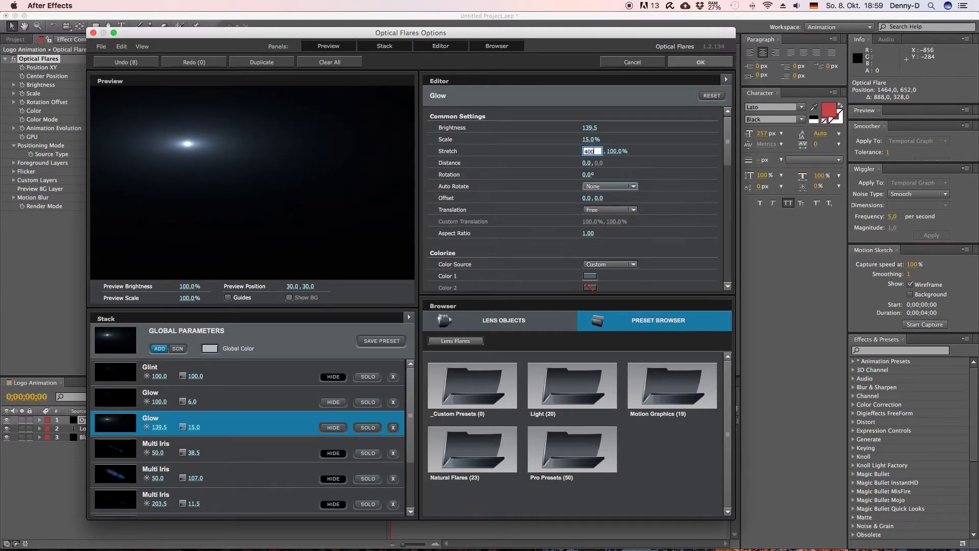
click(676, 156)
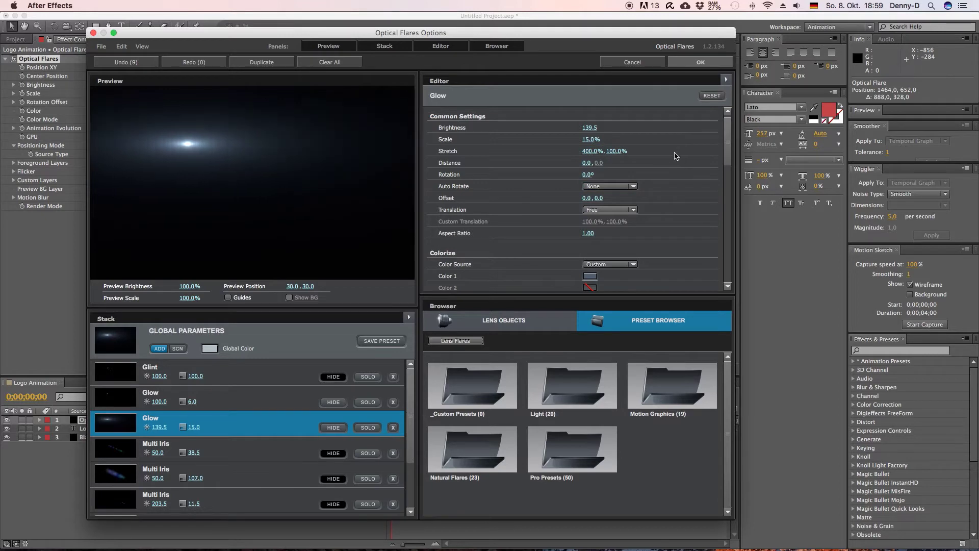
drag(617, 152, 575, 156)
click(612, 152)
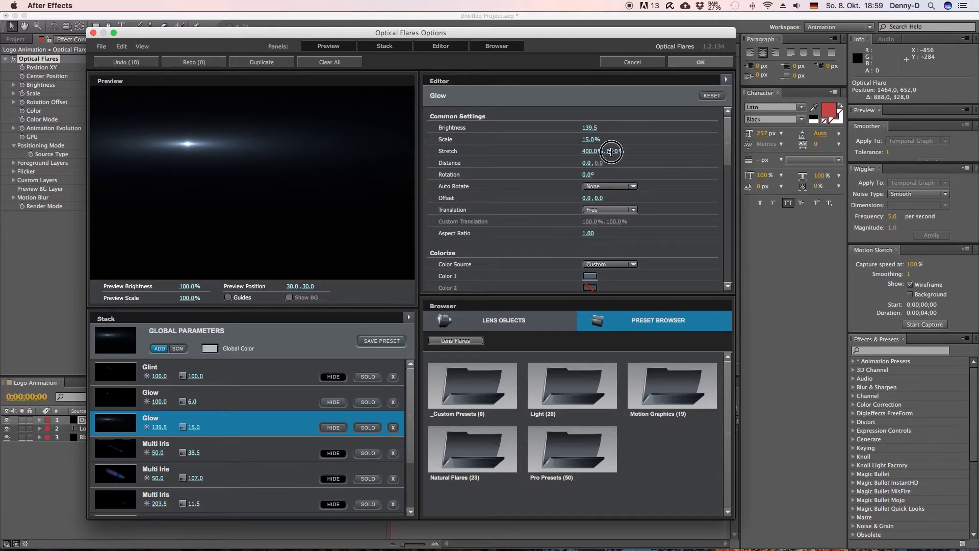
text(50)
click(508, 201)
Tint the Glow's Color 1 a muted blue
click(589, 276)
drag(553, 297, 566, 288)
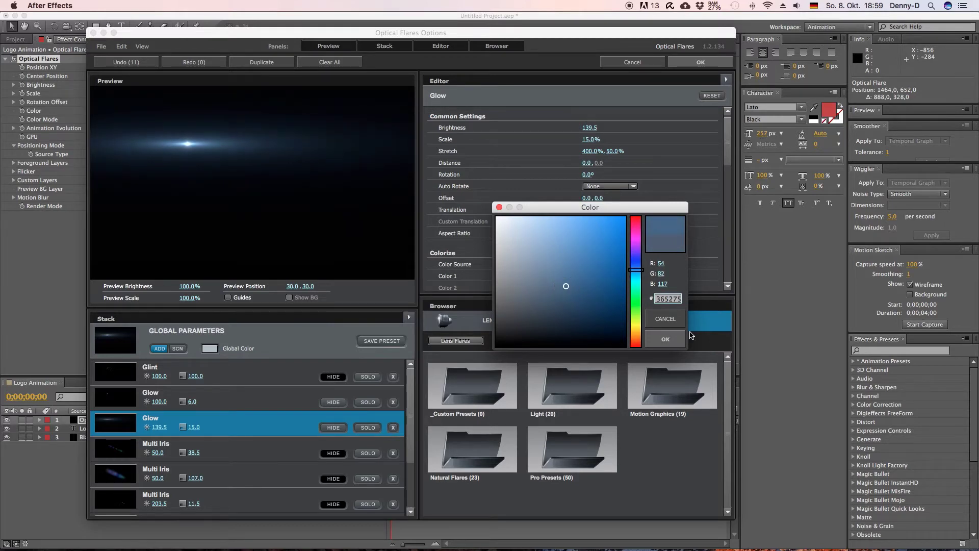
click(665, 340)
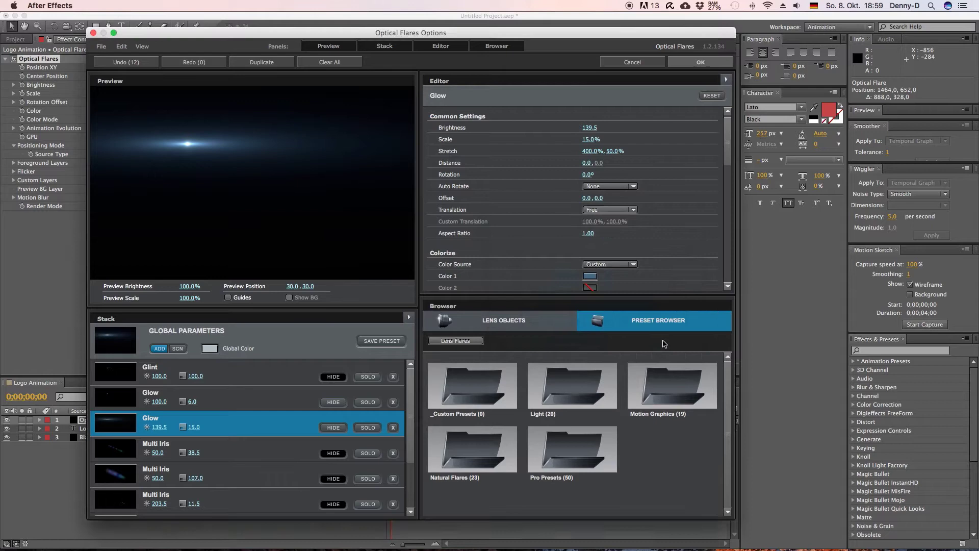
Apply the reworked flare to the comp and nudge it under the red IP
click(701, 63)
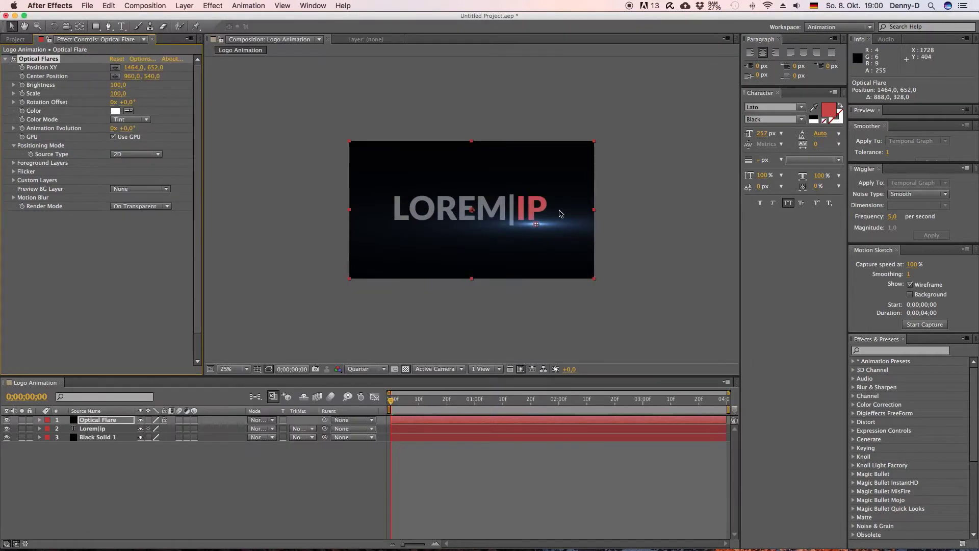
drag(536, 224, 547, 225)
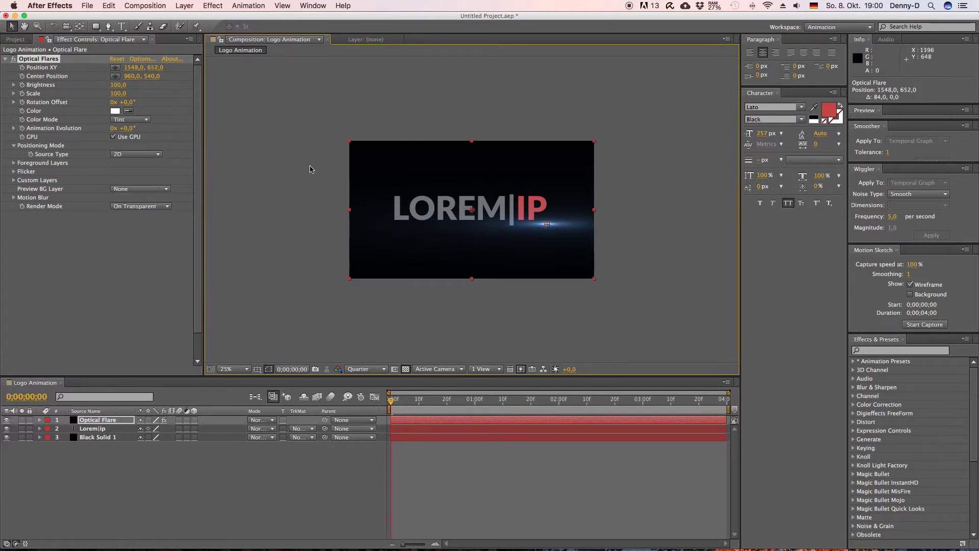
key(super+z)
key(period)
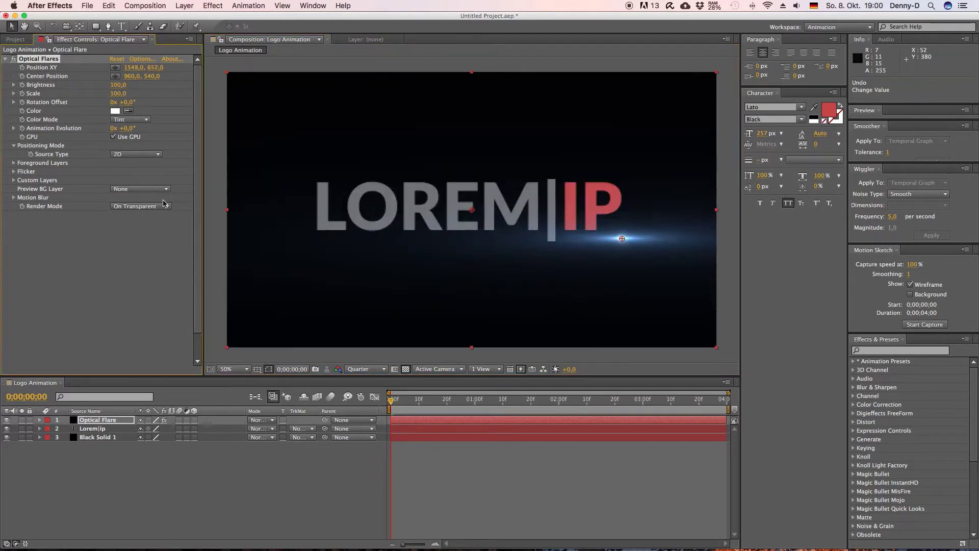
Raise the flare's Brightness to 200 and check it later in the timeline
click(118, 85)
text(200)
click(154, 265)
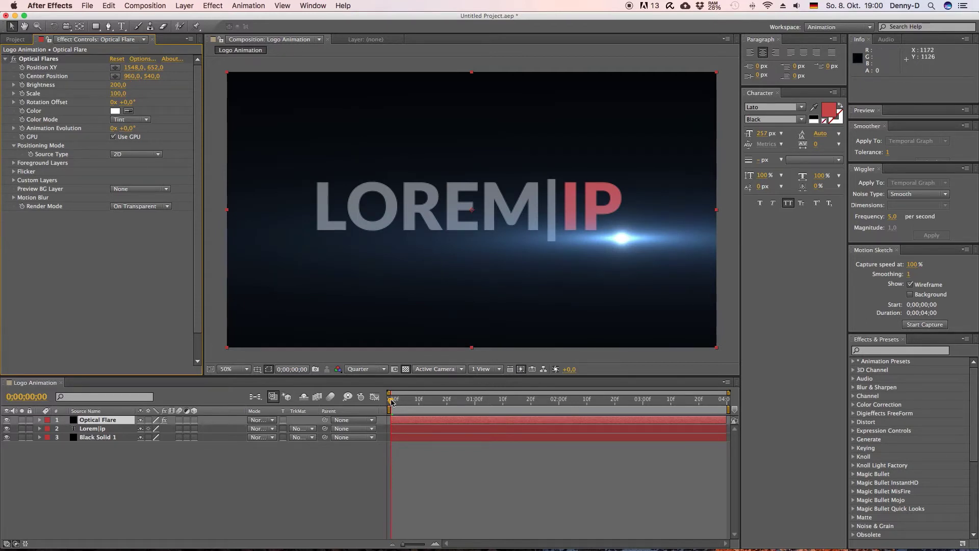
drag(392, 403, 518, 403)
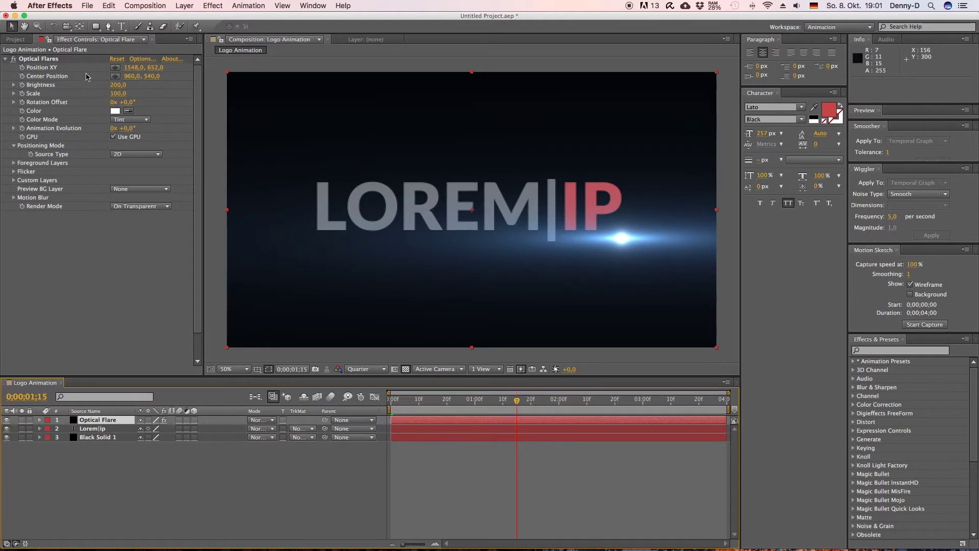
Keyframe the flare's Position XY from 305, 652 at 0:15 to 1548, 652 at 1:15
click(22, 70)
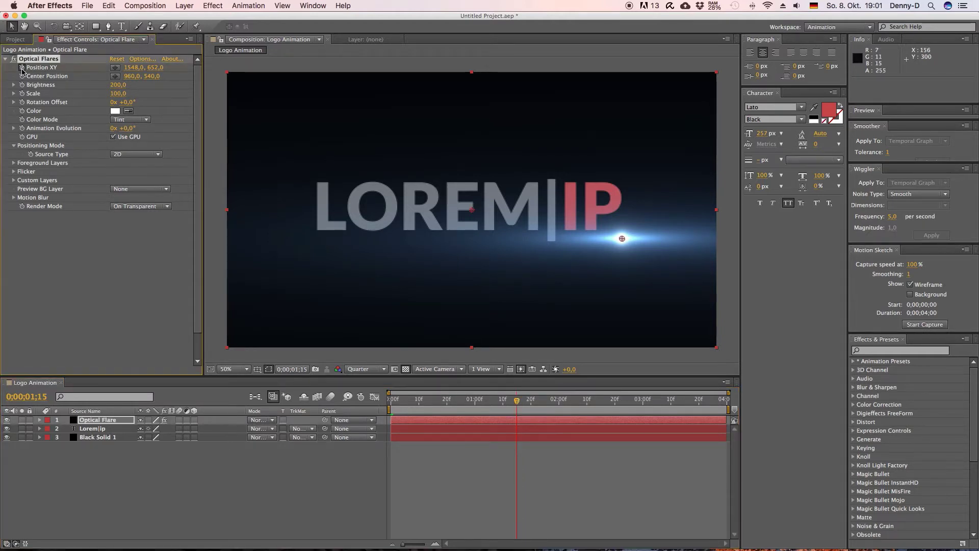
click(433, 400)
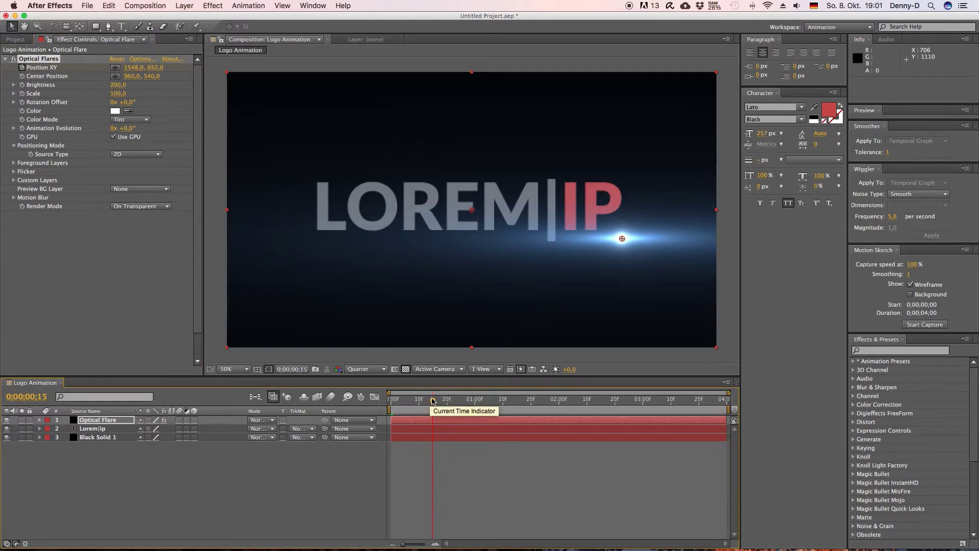
key(u)
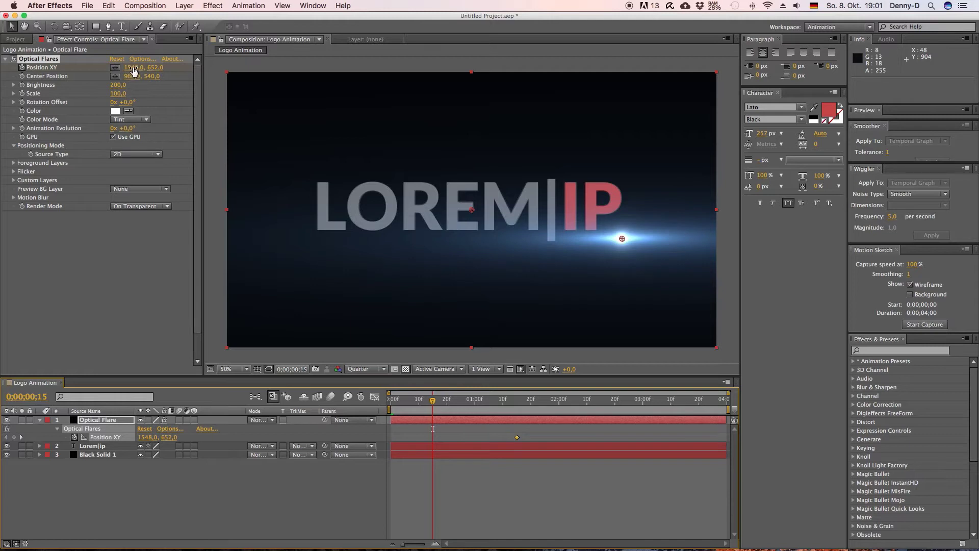
drag(134, 71, 7, 77)
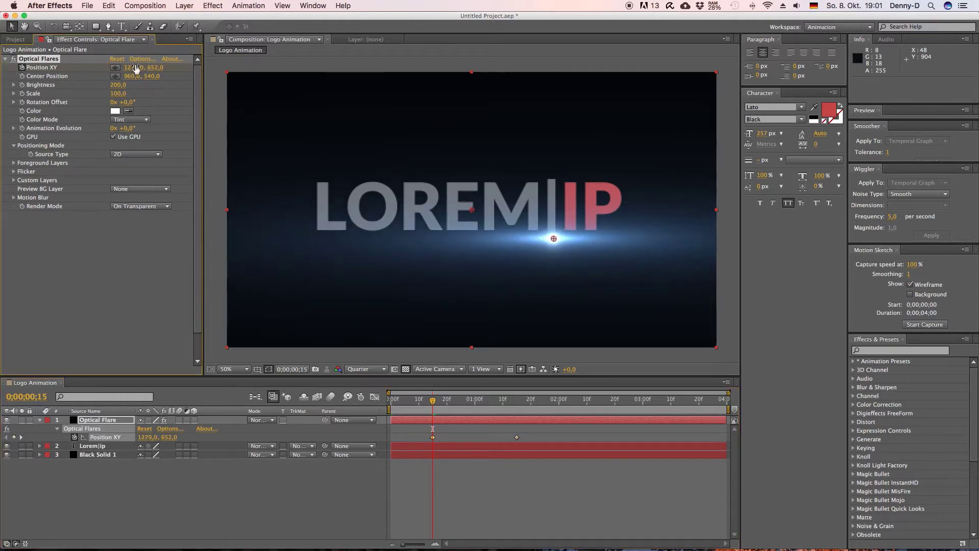
click(123, 69)
drag(123, 68, 1, 73)
drag(132, 68, 7, 73)
drag(125, 69, 22, 73)
click(433, 403)
key(space)
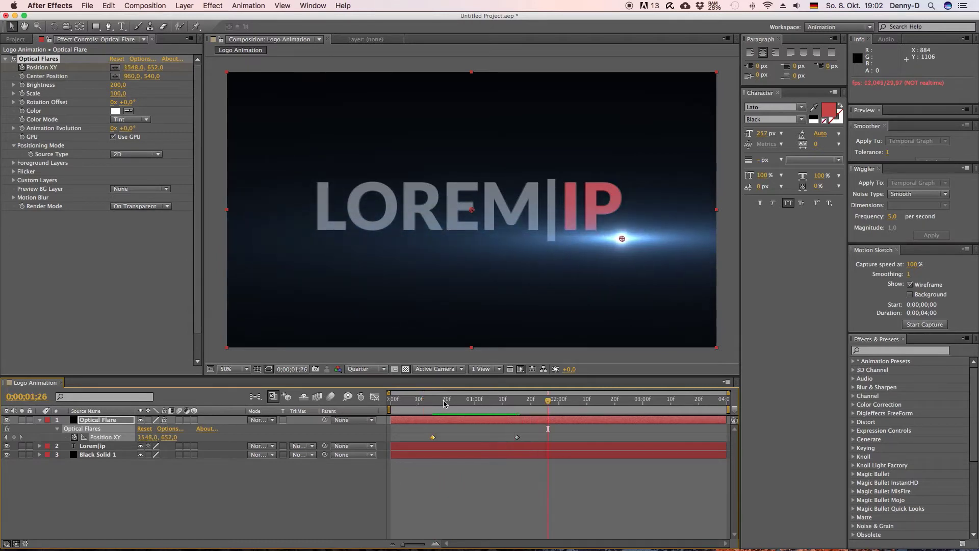
Apply Easy Ease to the Position XY keyframe and scrub back to check the motion
right_click(517, 438)
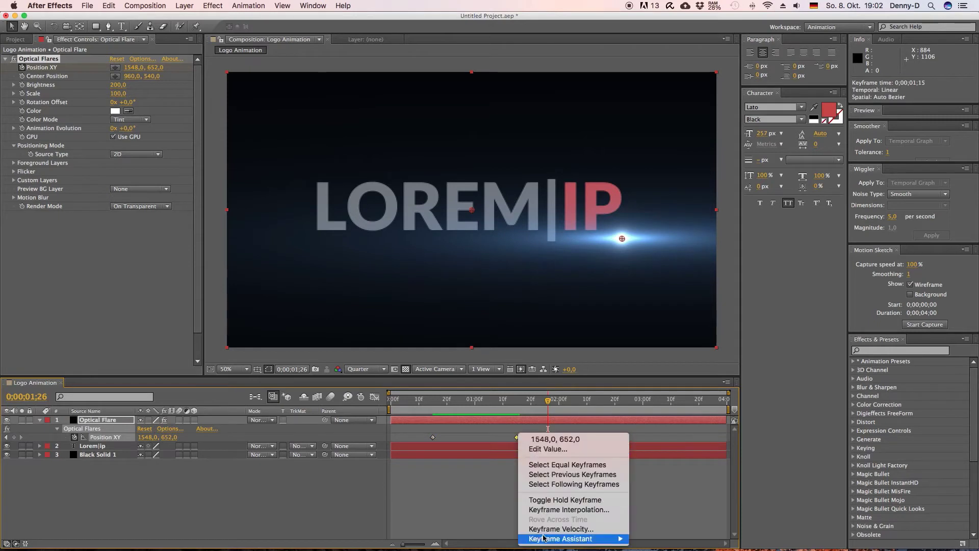
mouse_move(561, 539)
click(653, 481)
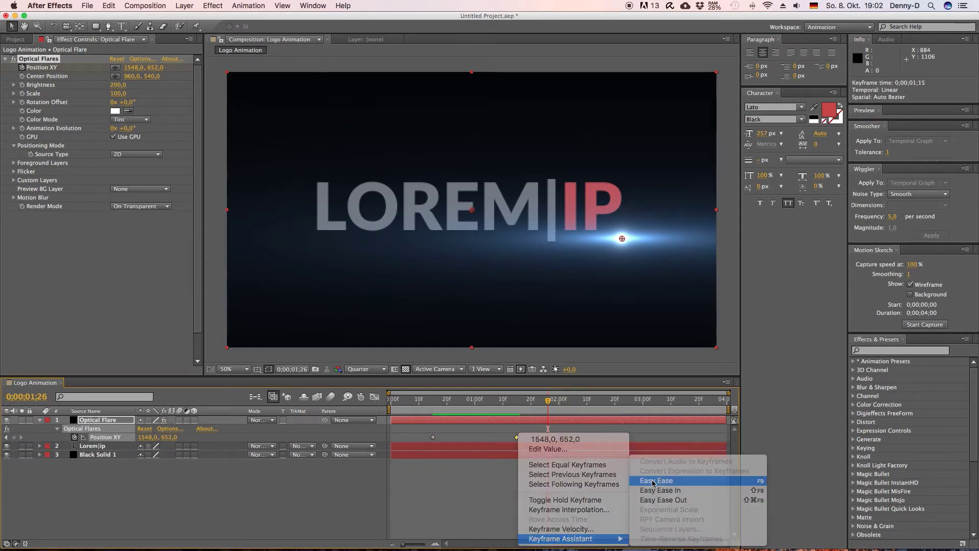
drag(520, 403, 433, 402)
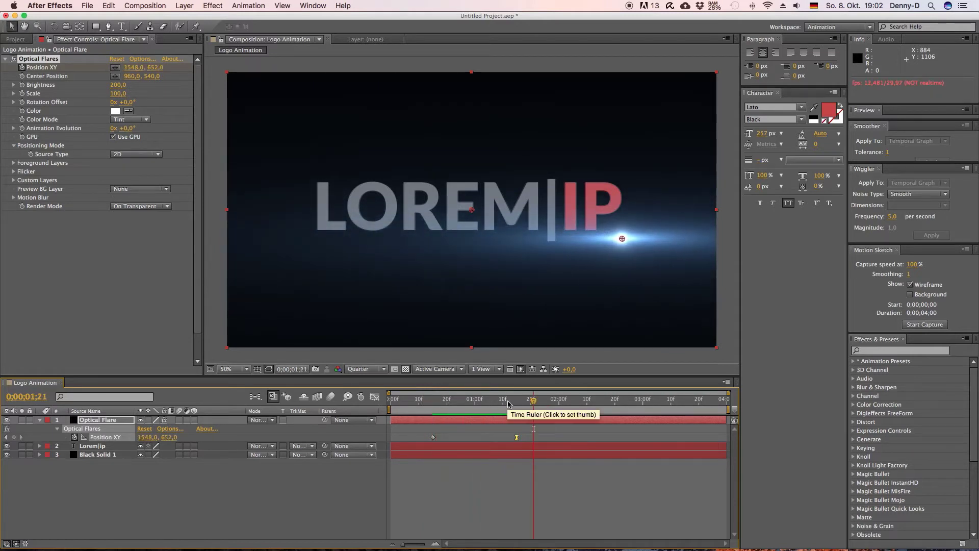
drag(508, 401, 433, 402)
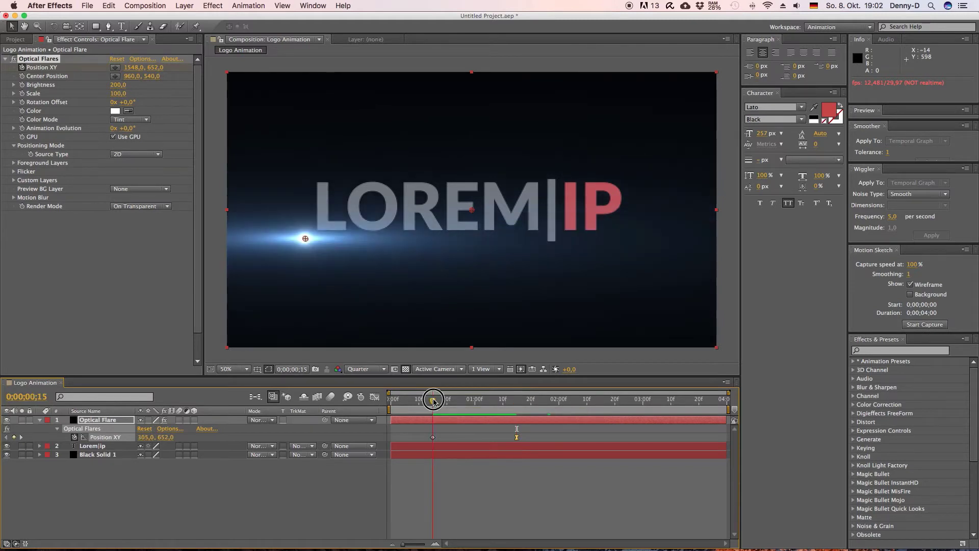
Keyframe the flare's Scale at 80 on 0;00;00;15 and 200 on 0;00;01;15
click(118, 98)
click(118, 95)
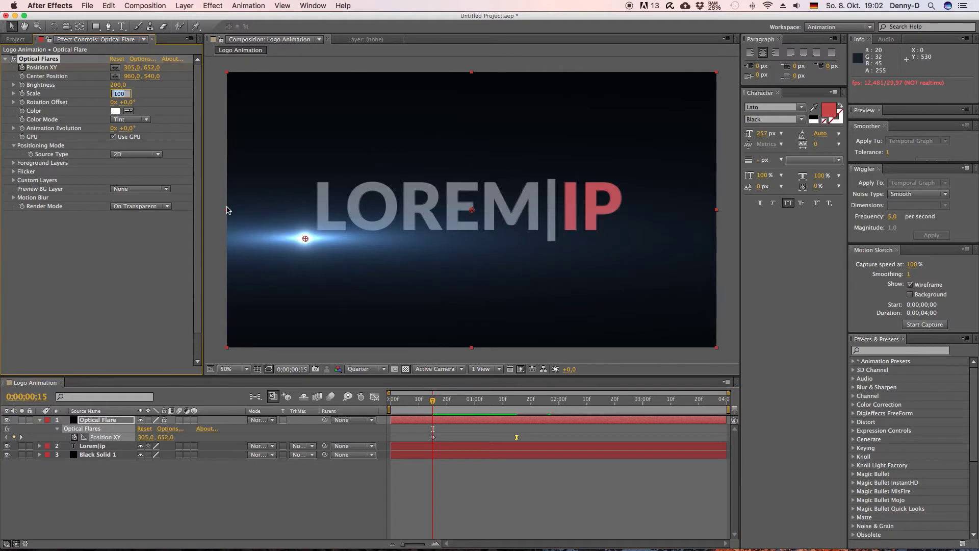
text(80)
click(113, 285)
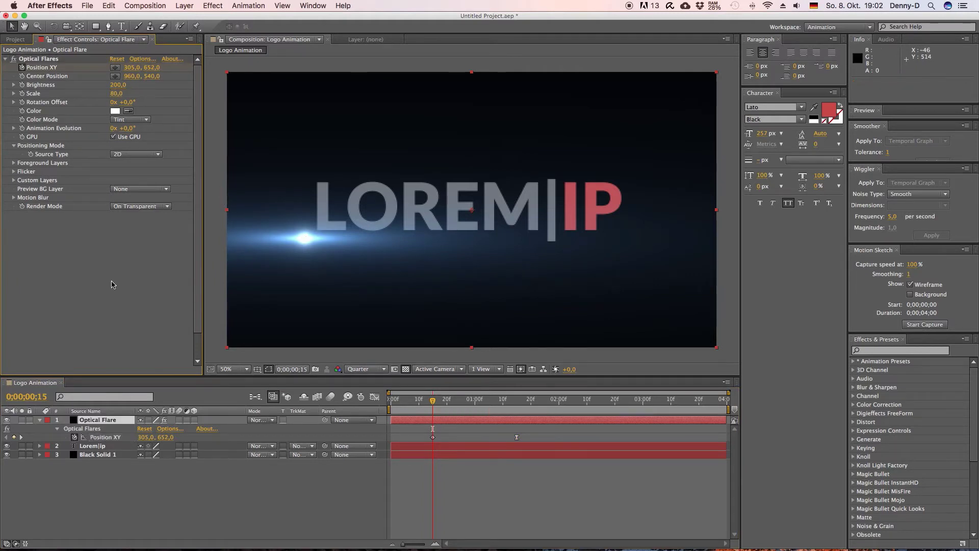
click(22, 93)
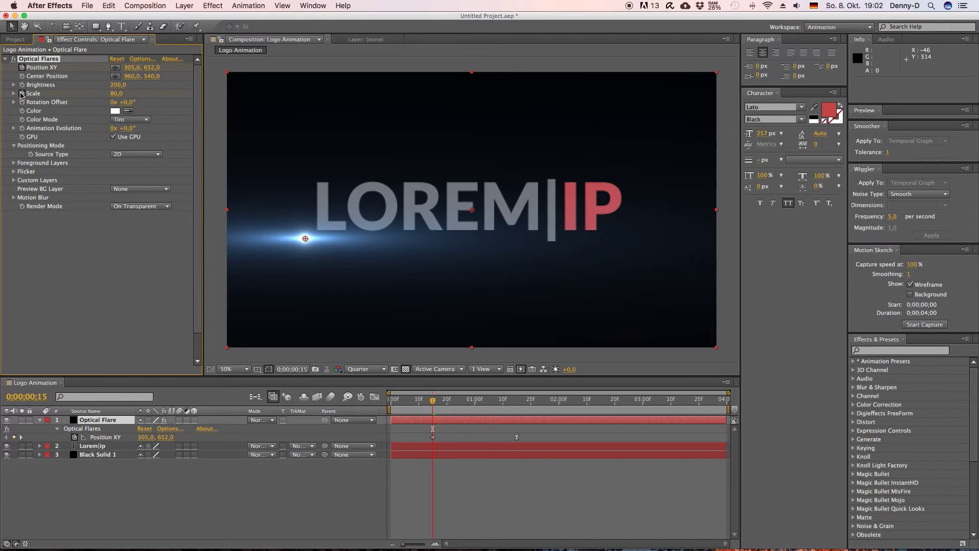
click(518, 401)
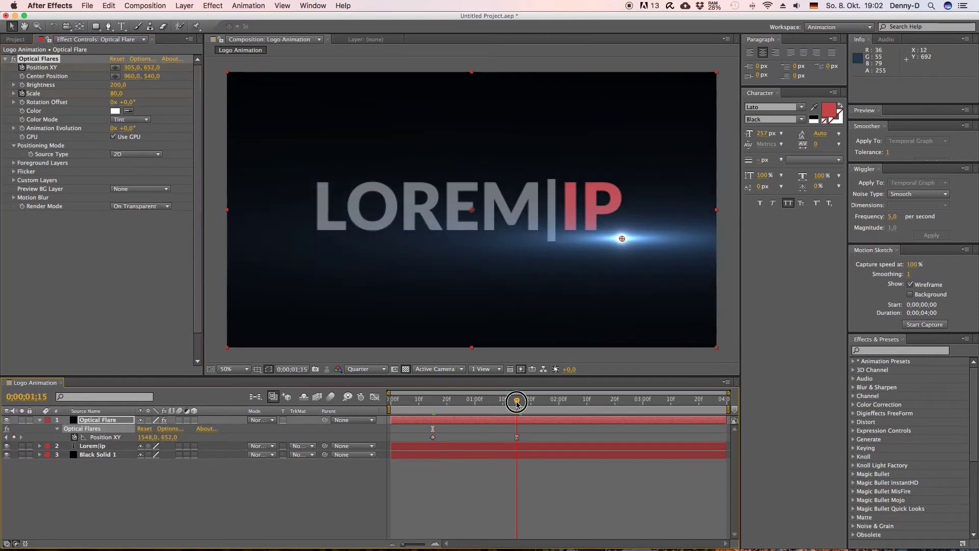
click(117, 94)
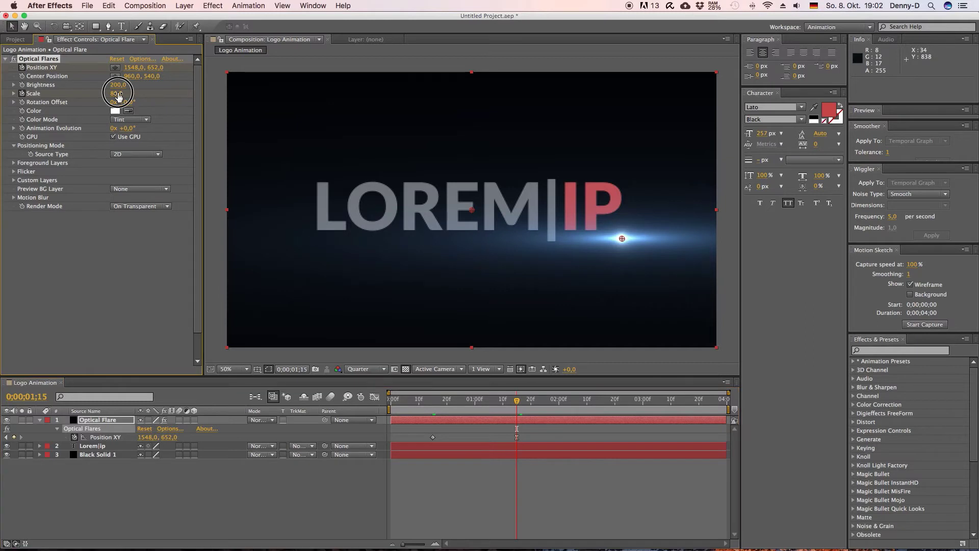
drag(118, 96, 125, 94)
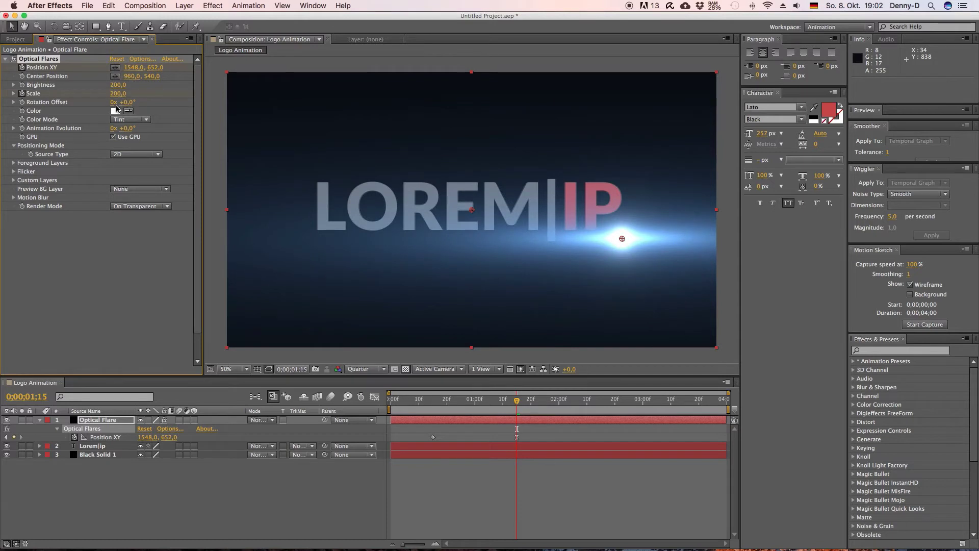
Apply Easy Ease to the keyframes at 0;00;01;15
click(581, 422)
key(u)
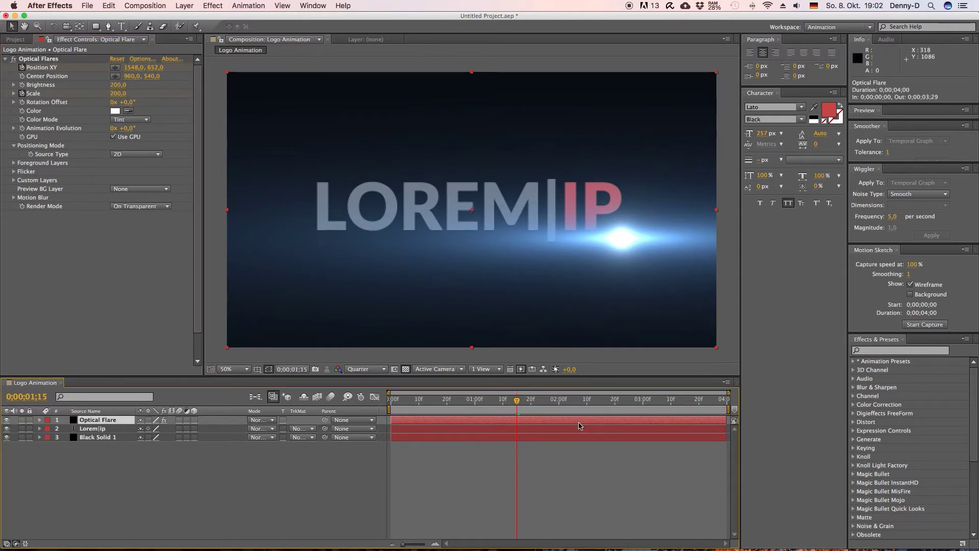
key(u)
click(518, 473)
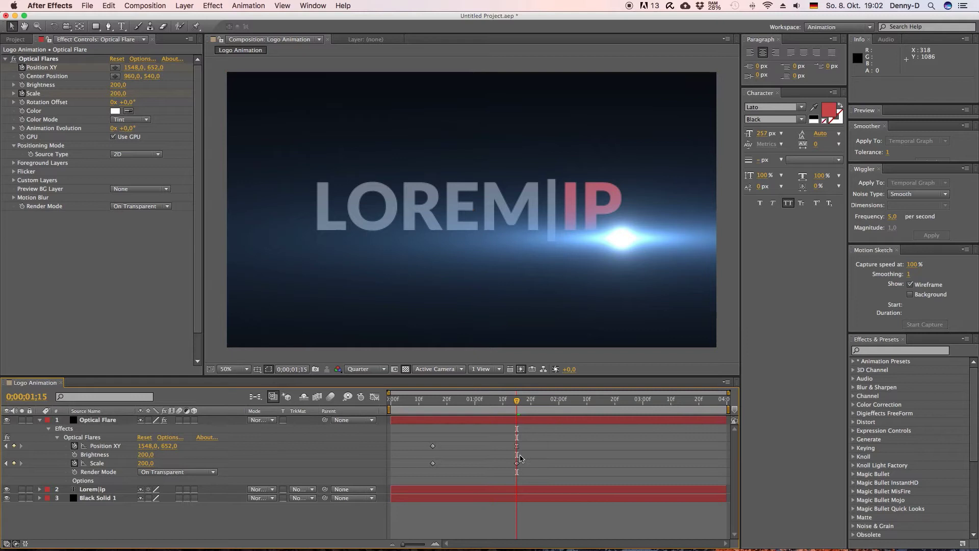
click(517, 463)
right_click(517, 464)
mouse_move(601, 539)
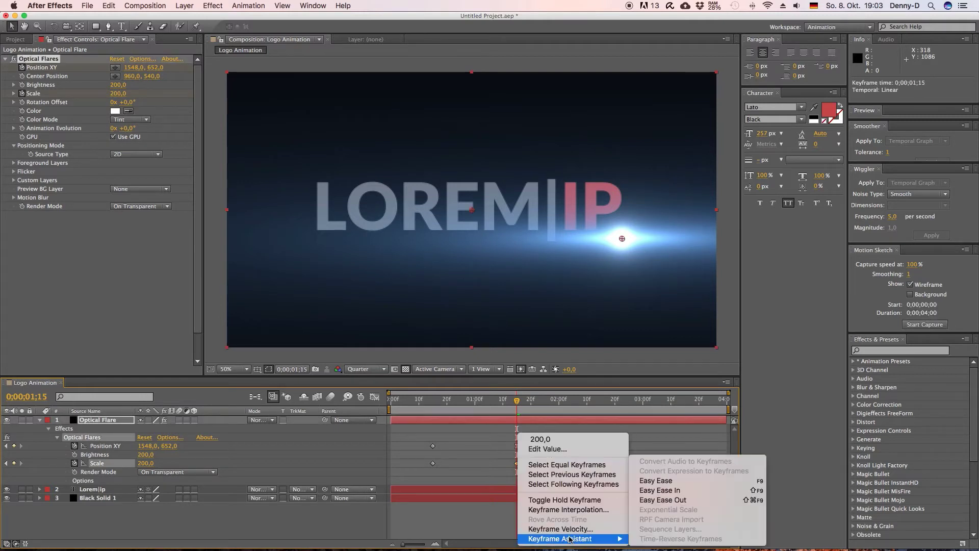
click(648, 481)
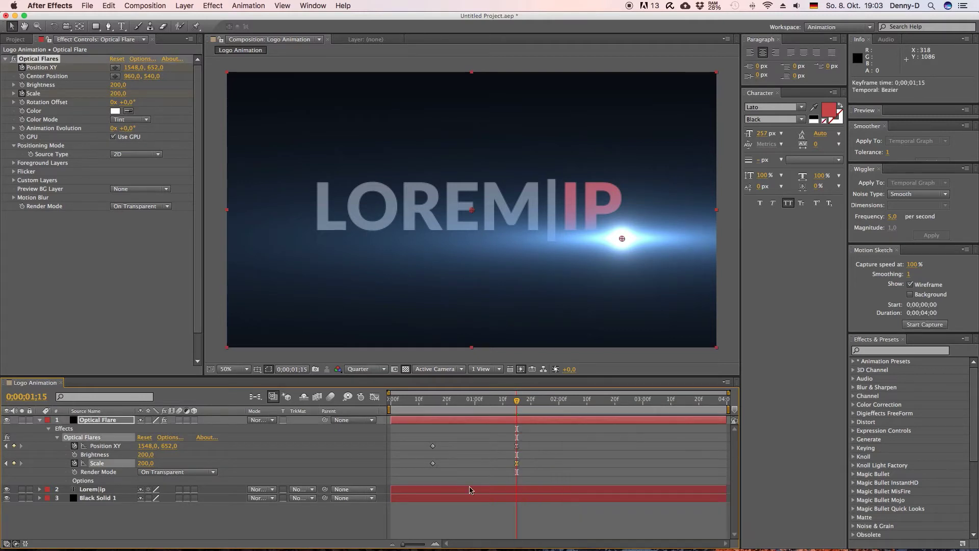
click(361, 512)
Preview, then set Scale to 250 near 0;00;01;16 and delete the old 200 keyframe
drag(519, 401, 432, 403)
key(space)
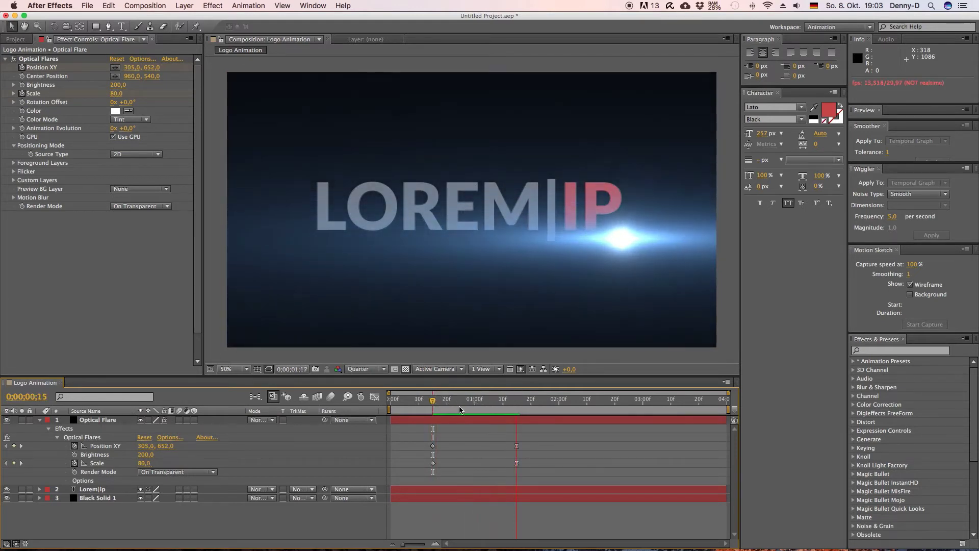
click(516, 401)
drag(516, 401, 519, 402)
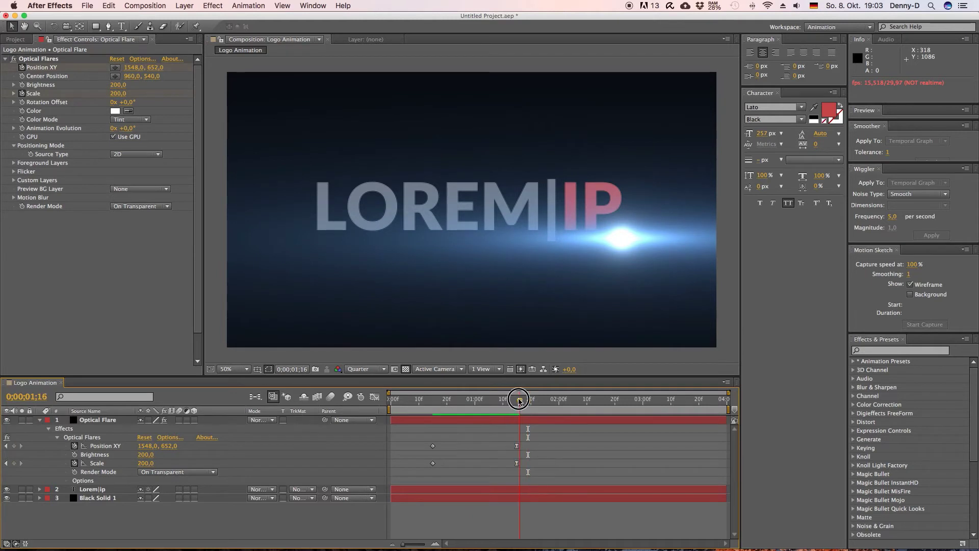
drag(117, 93, 122, 95)
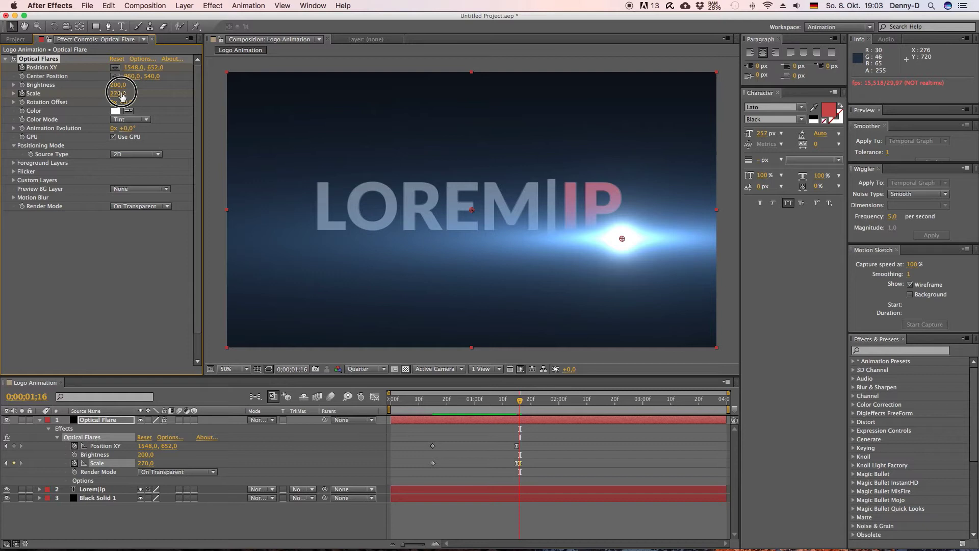
drag(122, 95, 119, 95)
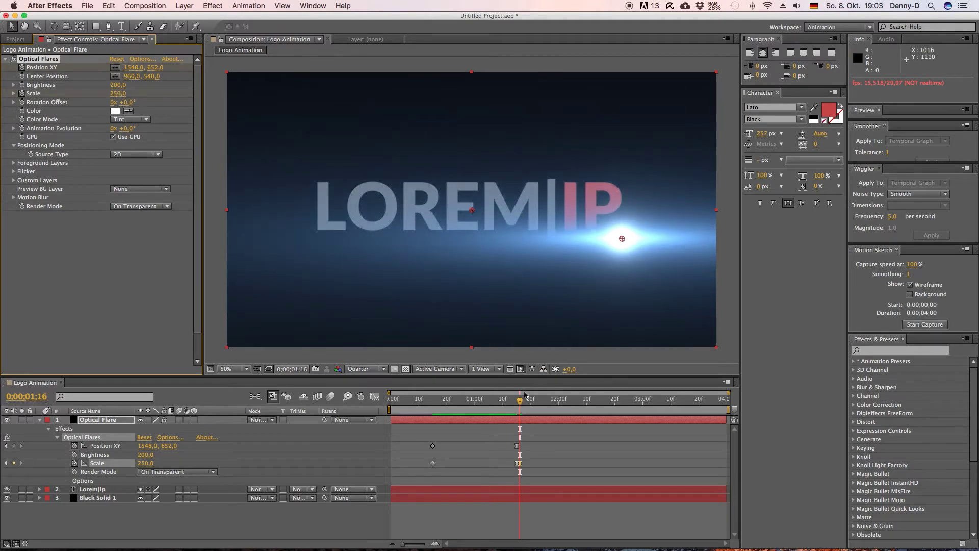
mouse_move(520, 403)
mouse_down()
mouse_move(419, 400)
mouse_move(517, 406)
mouse_up()
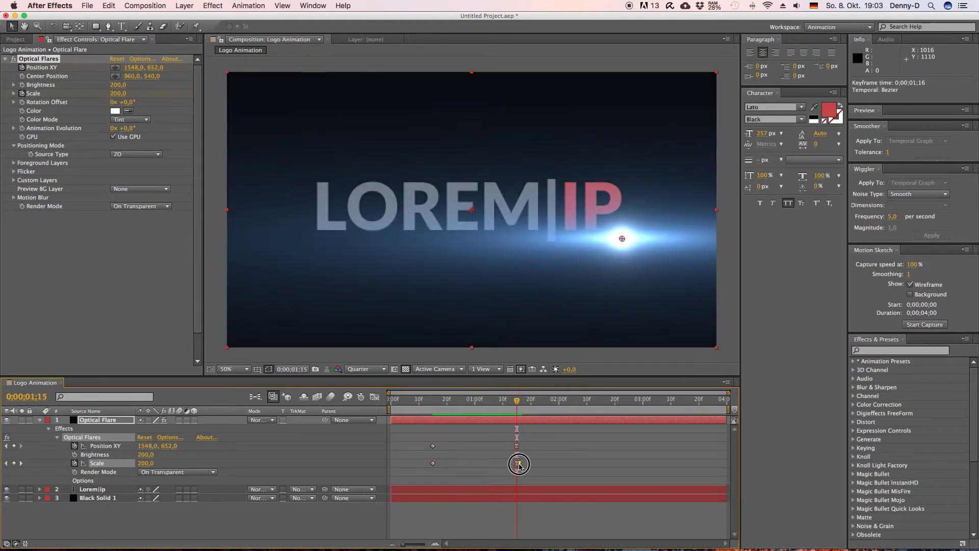
key(Delete)
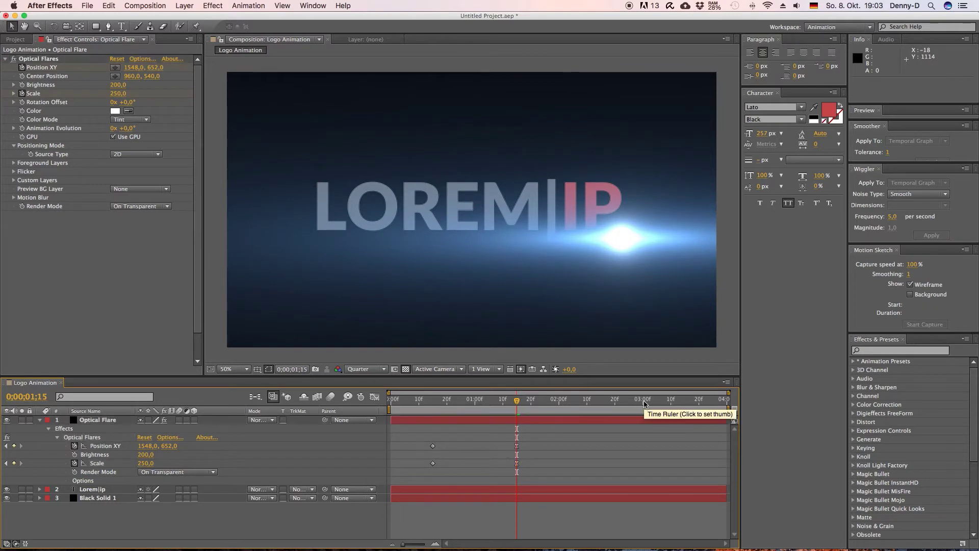
click(642, 401)
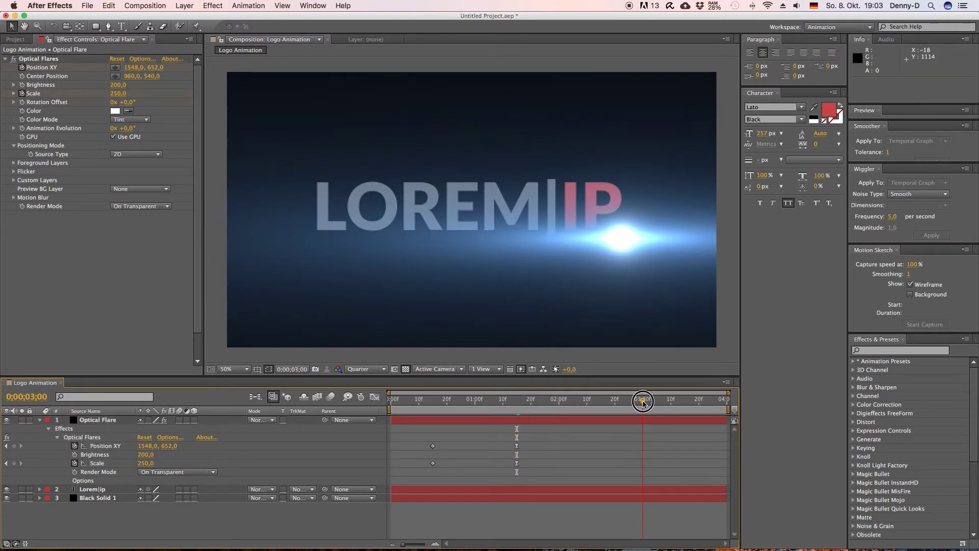
Set the flare's Scale to 0 at 0;00;03;00, preview, and collapse the layer's properties
click(117, 94)
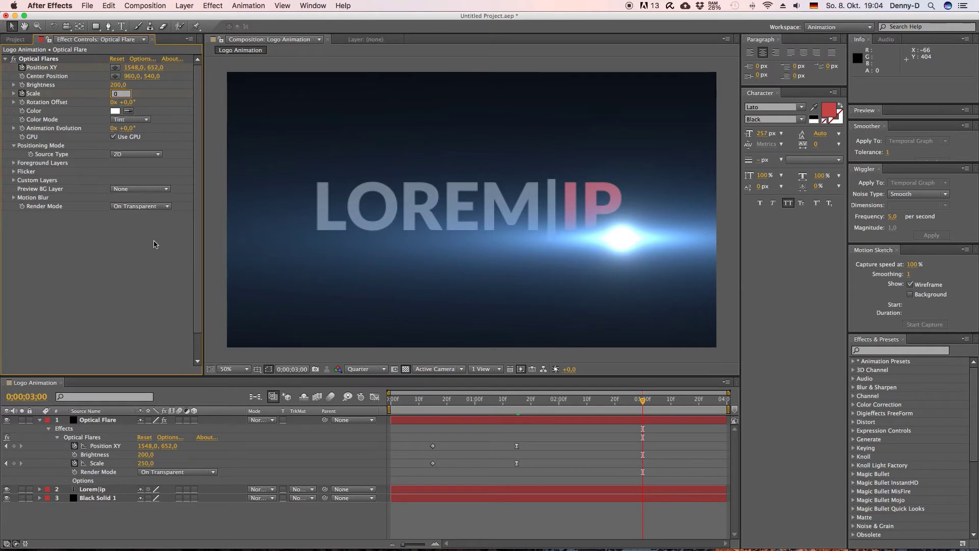
key(Return)
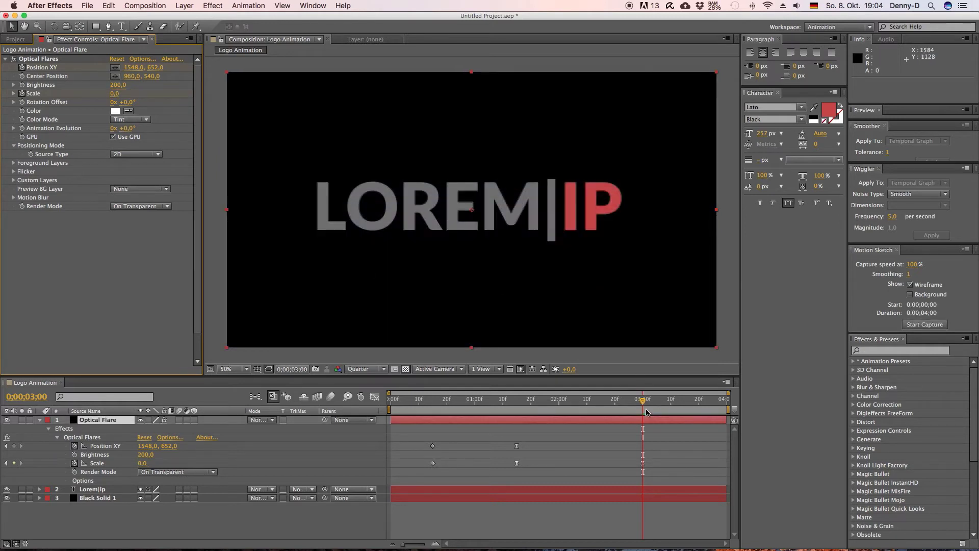
drag(642, 401, 363, 401)
key(space)
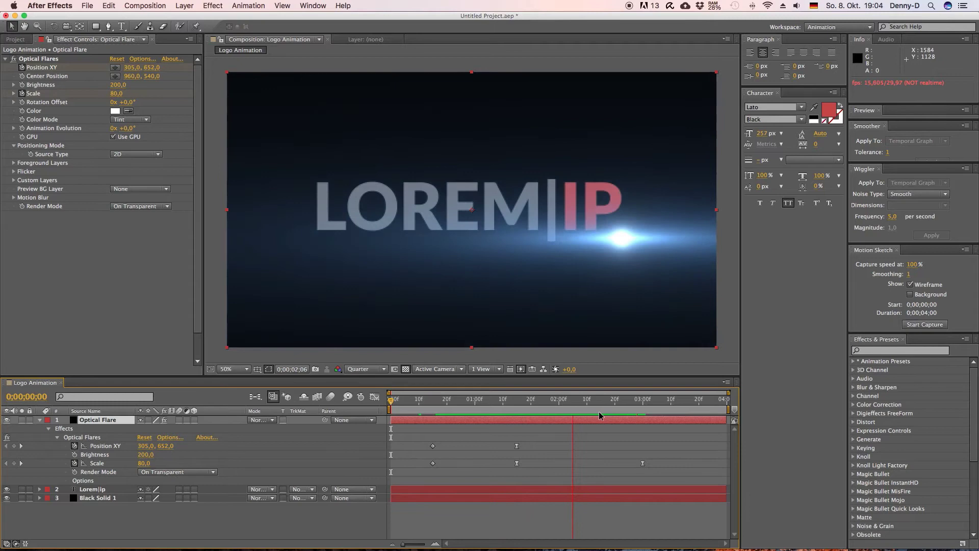
key(space)
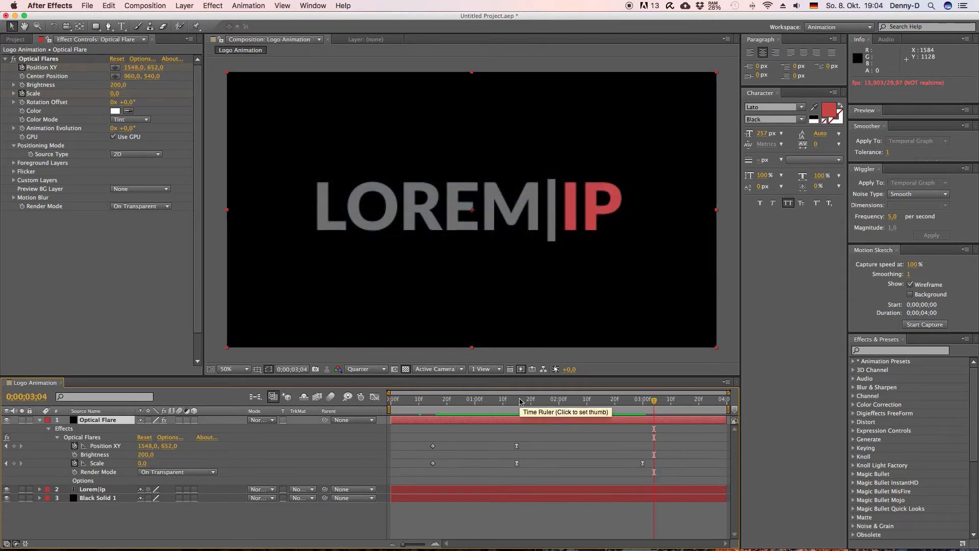
click(517, 400)
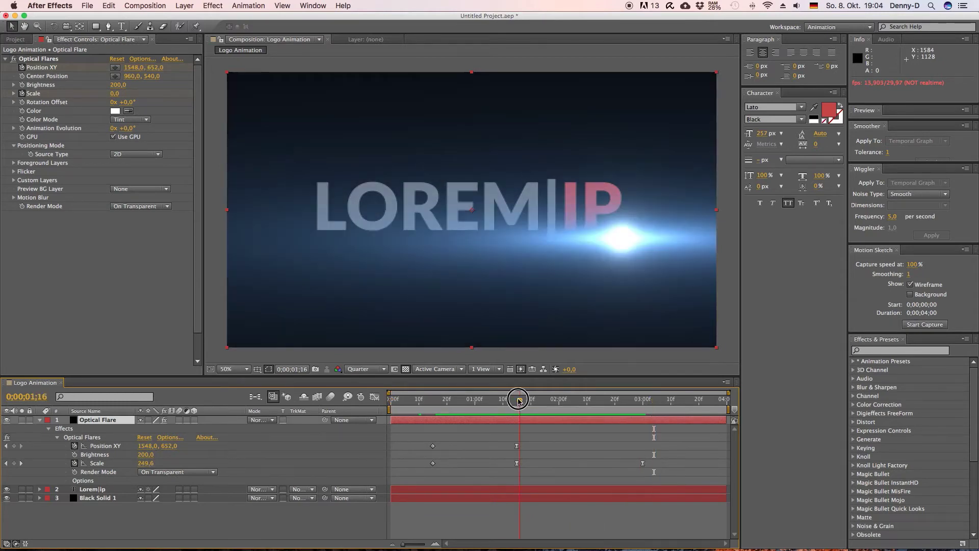
click(40, 420)
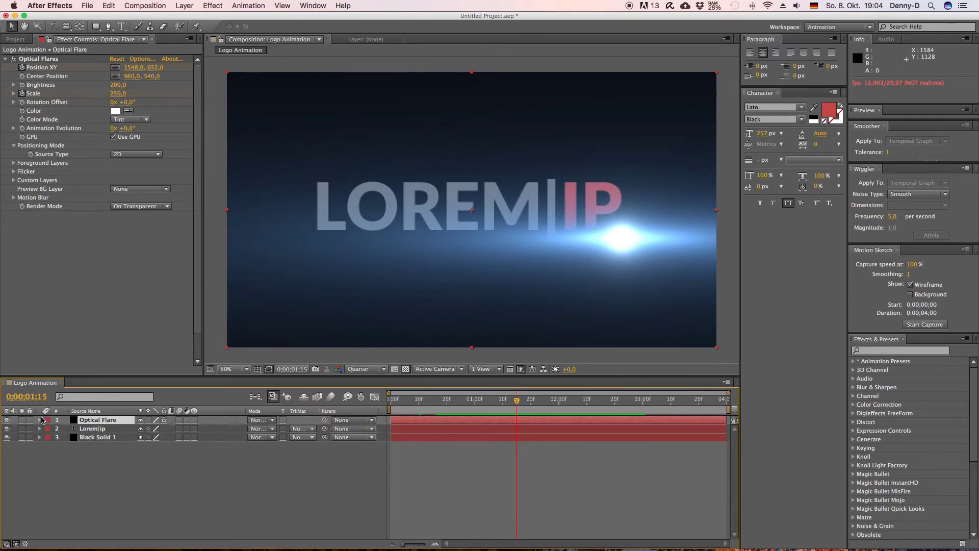
Pre-compose the Optical Flare and Lorem|ip layers into a new composition named Logo
click(90, 431)
shift+click(94, 421)
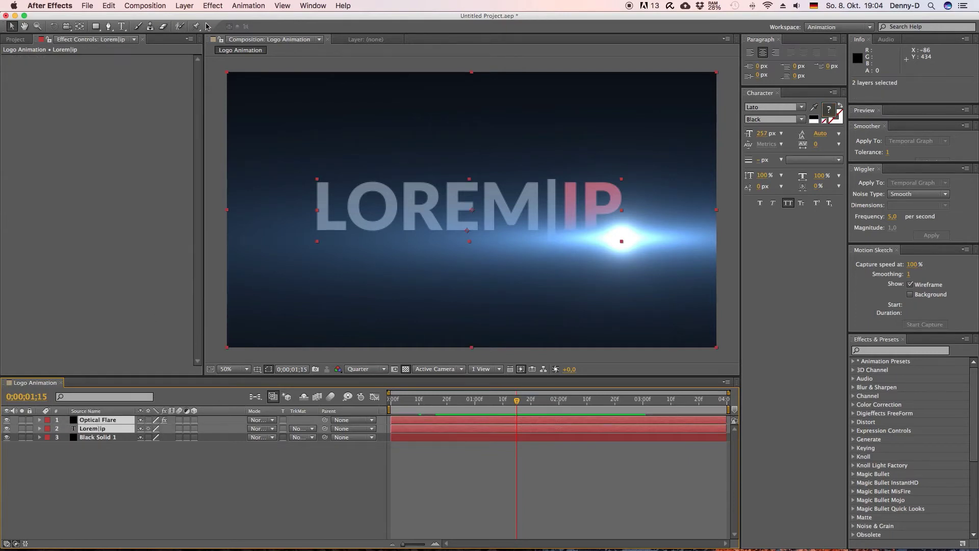
click(184, 6)
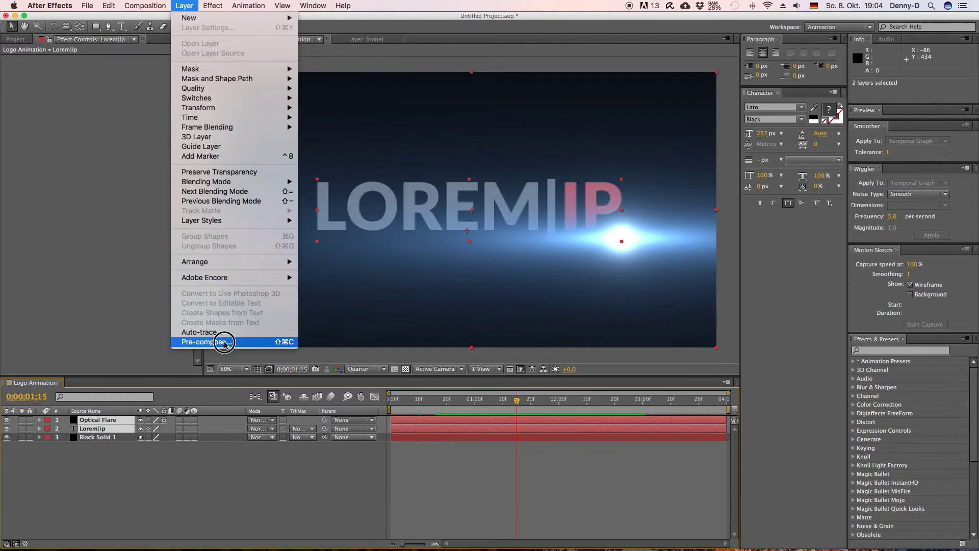
click(224, 342)
text(Logo)
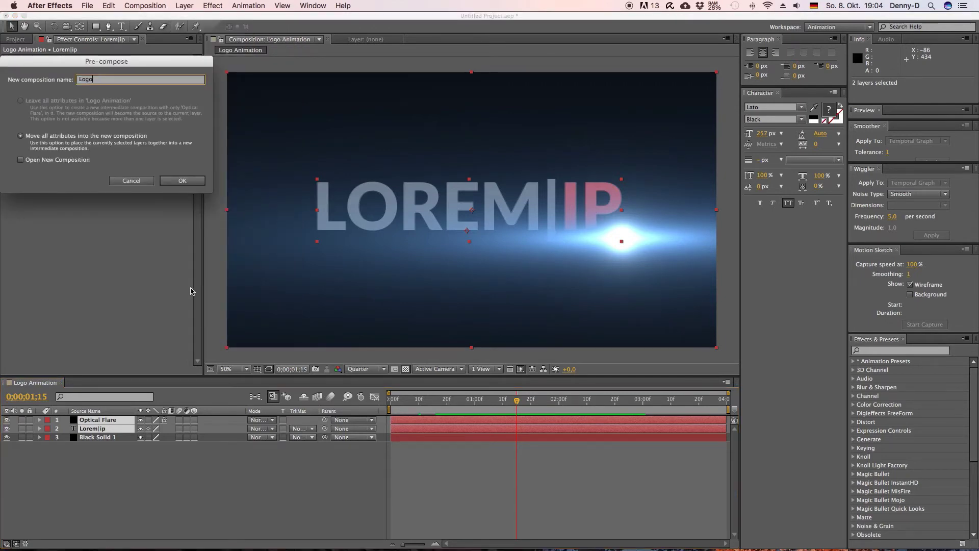
click(192, 180)
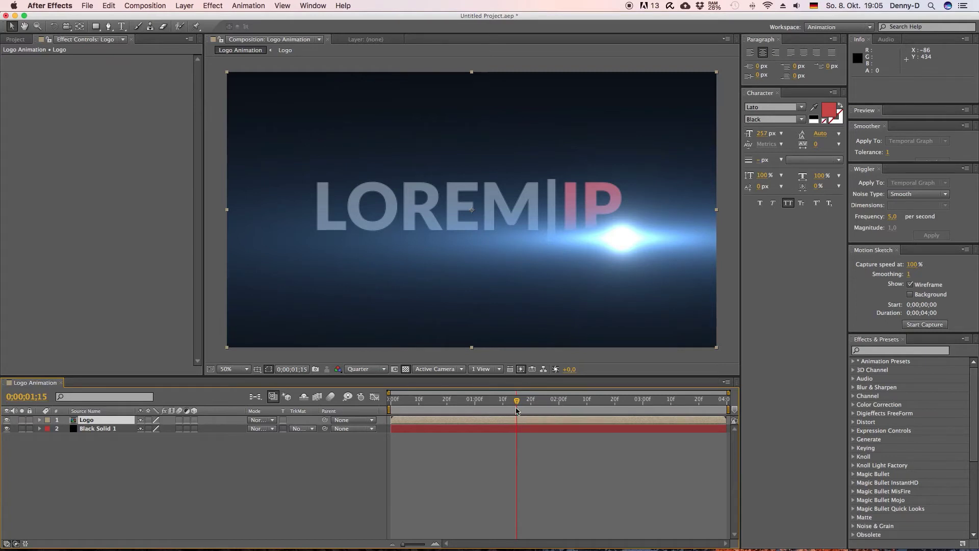
Keyframe the Logo layer's Scale at 100% at 1;15 and 1500% at 0;00
click(505, 423)
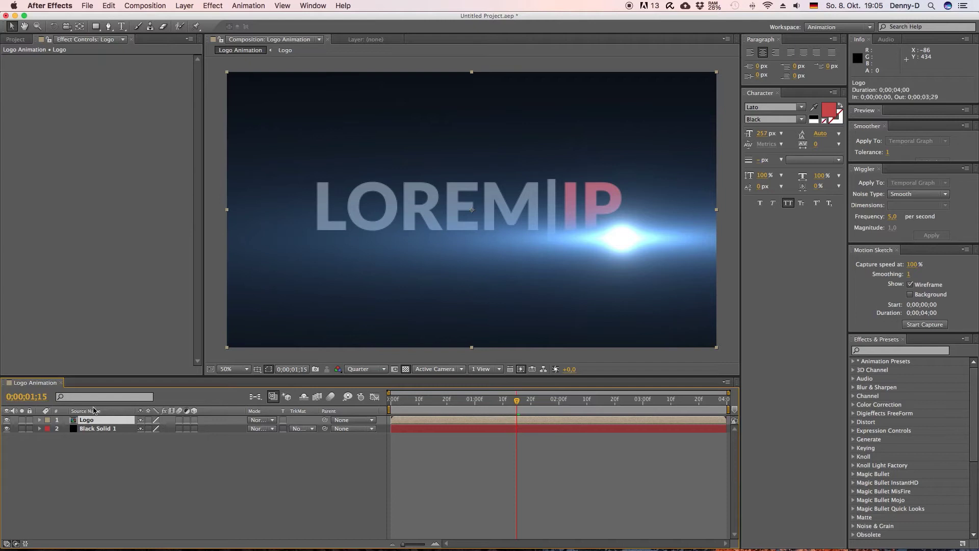
key(s)
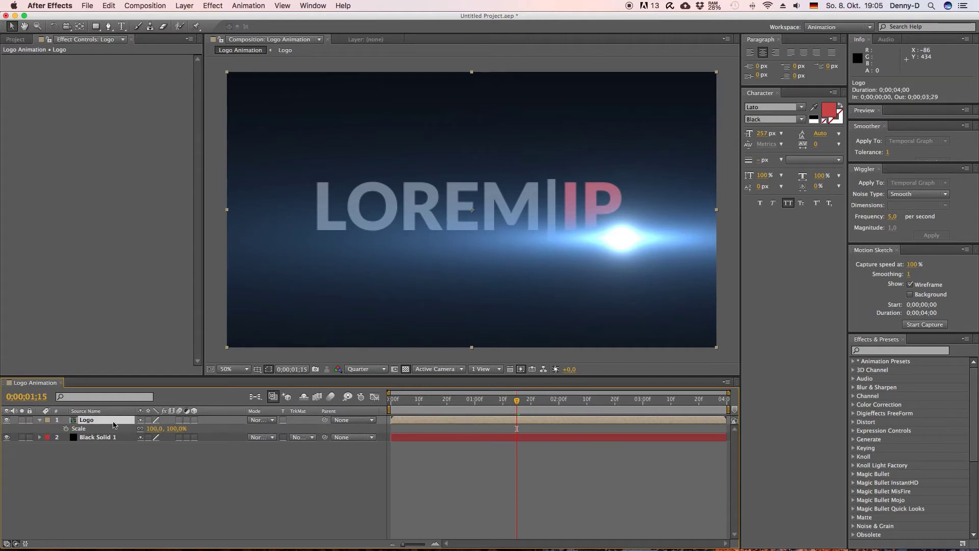
click(66, 429)
drag(517, 402, 374, 403)
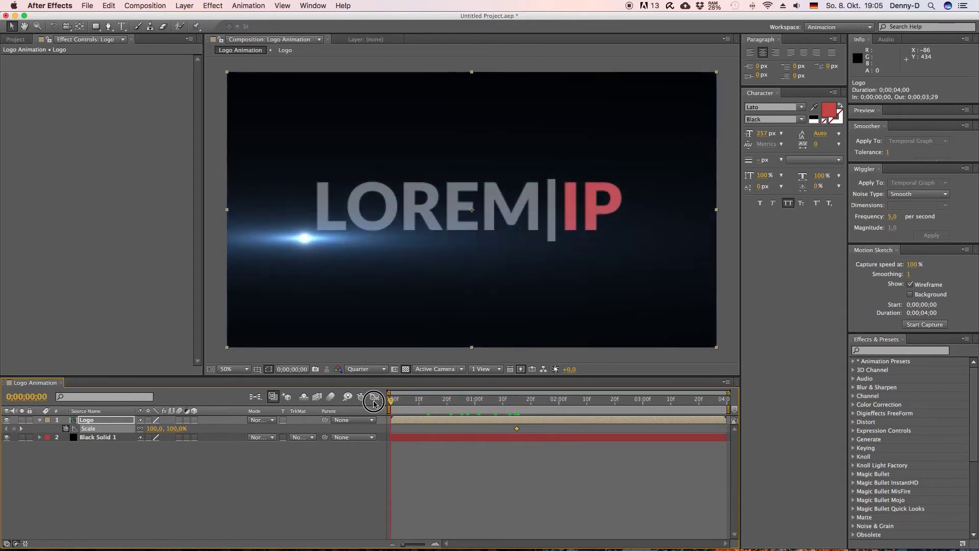
click(155, 429)
text(1500)
click(198, 460)
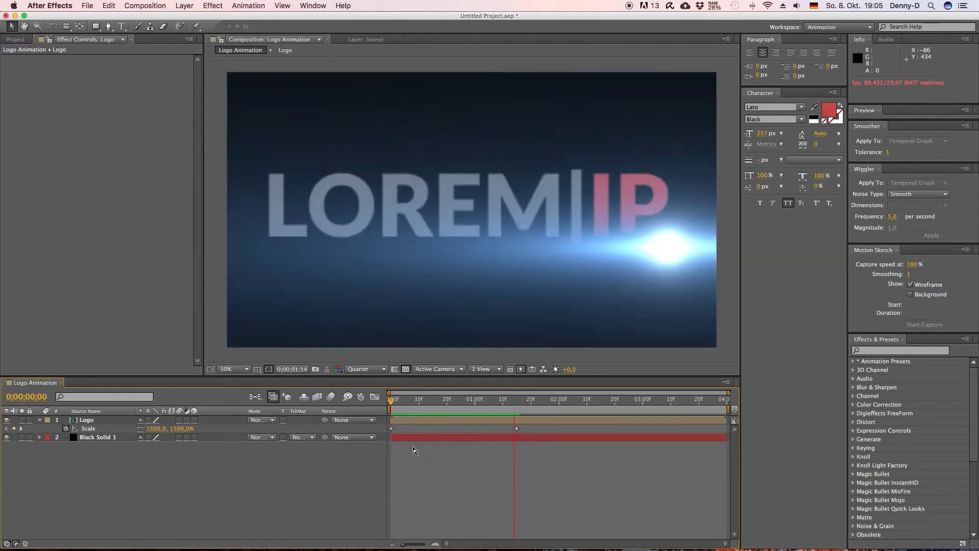
click(511, 429)
Apply Easy Ease to the Logo's 1;15 Scale keyframe
click(517, 429)
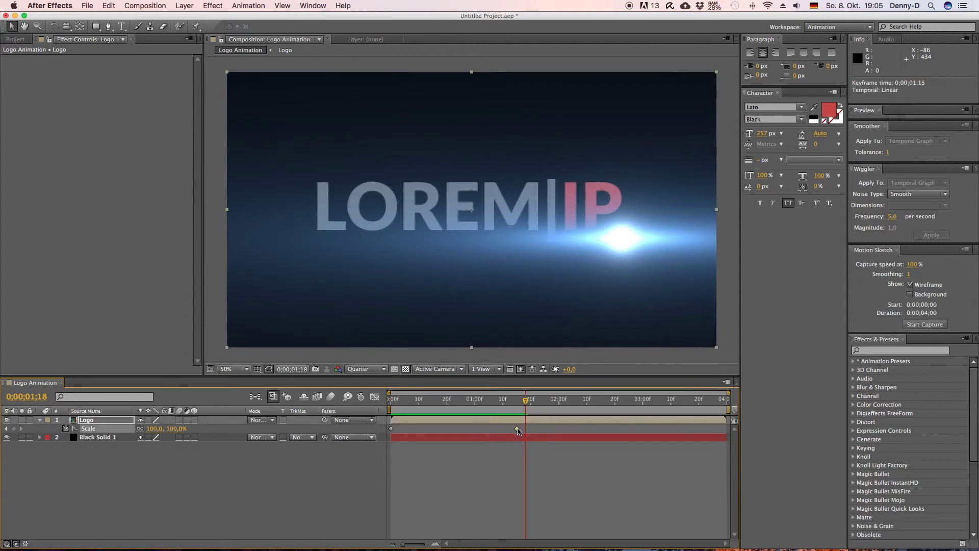
right_click(517, 429)
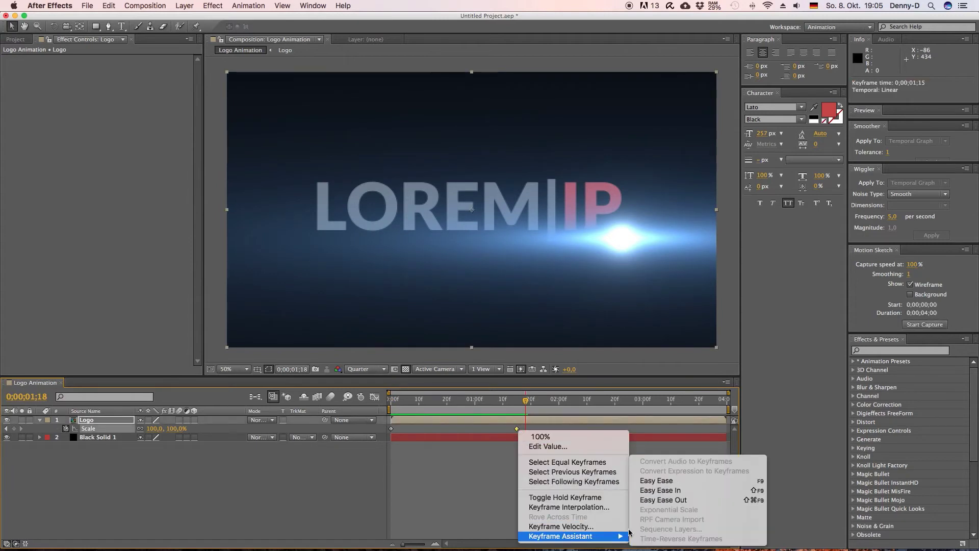
click(658, 485)
key(space)
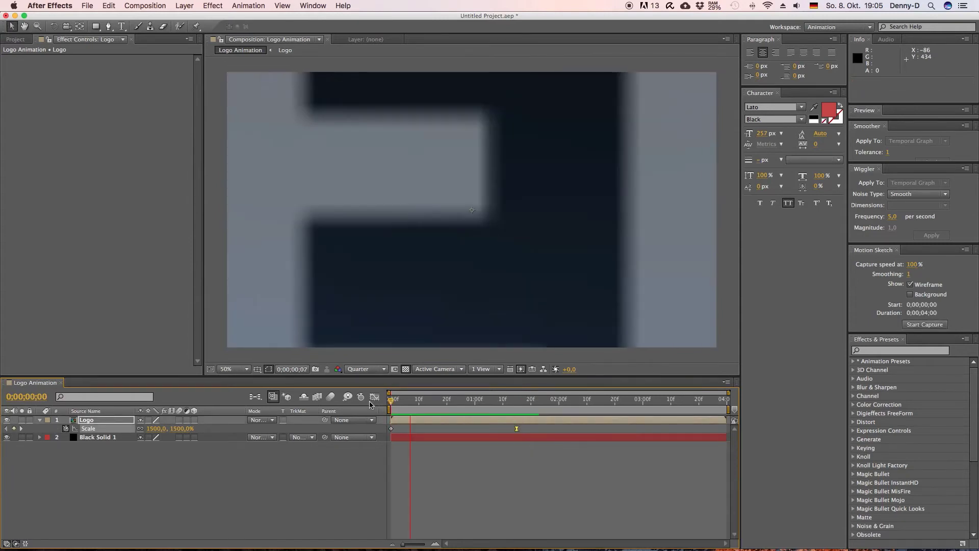
Turn on Continuously Rasterize for the Logo layer so the enlarged logo stays sharp
click(423, 401)
drag(424, 401, 419, 401)
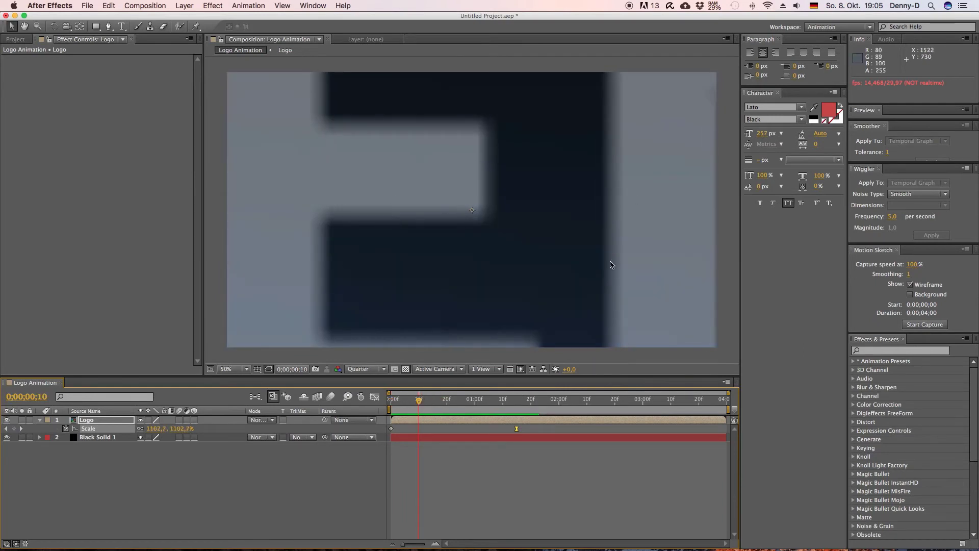
click(148, 419)
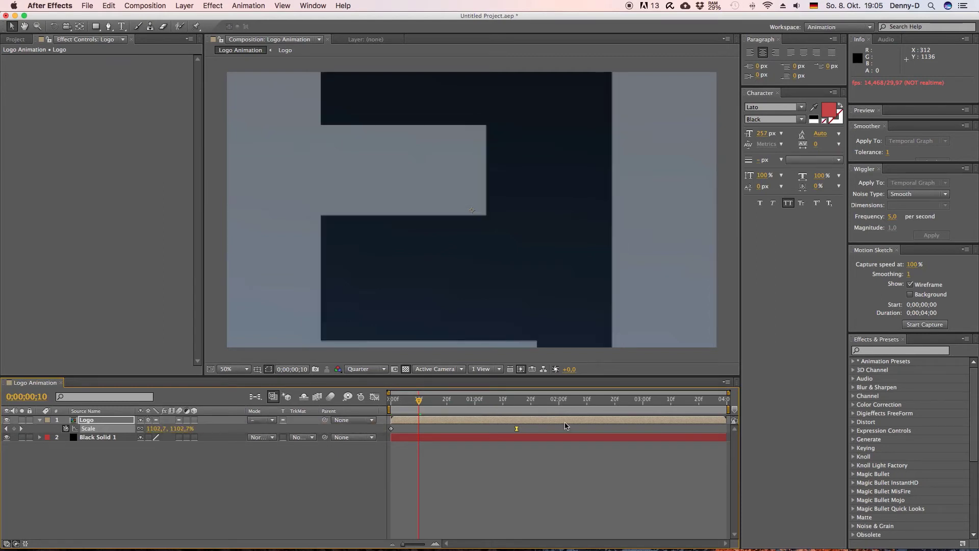
mouse_move(418, 403)
mouse_down()
mouse_move(375, 402)
mouse_move(419, 401)
mouse_up()
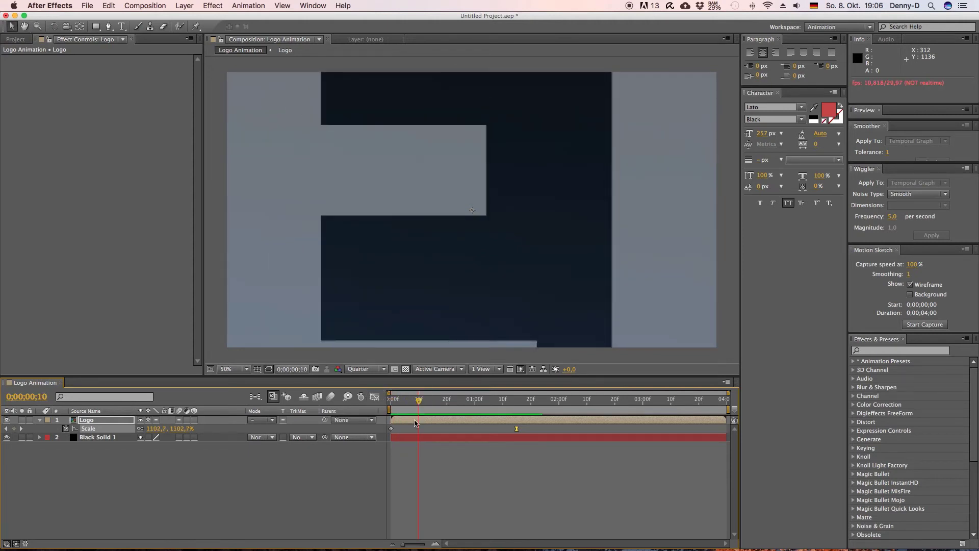
Keyframe the Logo's Opacity from 0% at 0;00 up to 100% at 0;10
click(124, 420)
key(t)
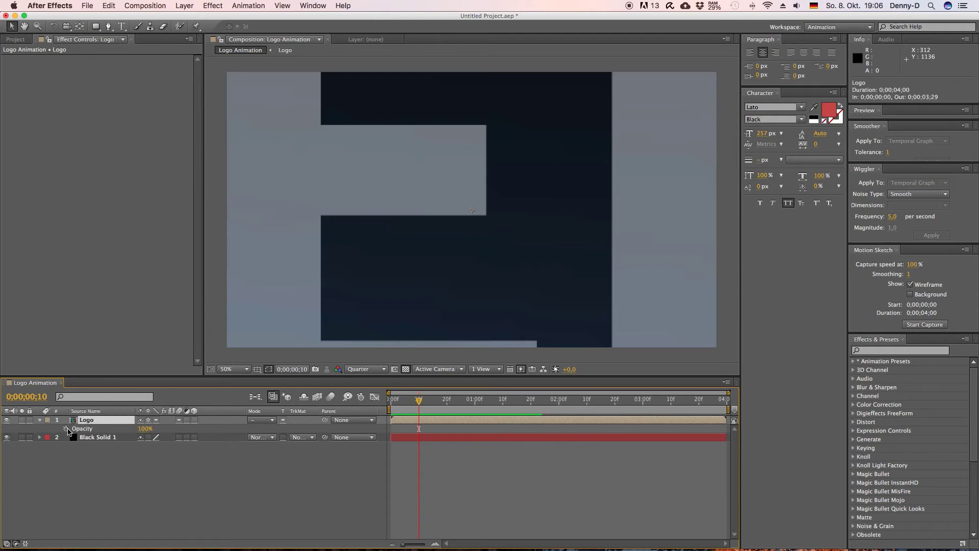
click(66, 429)
drag(420, 403, 387, 403)
click(143, 428)
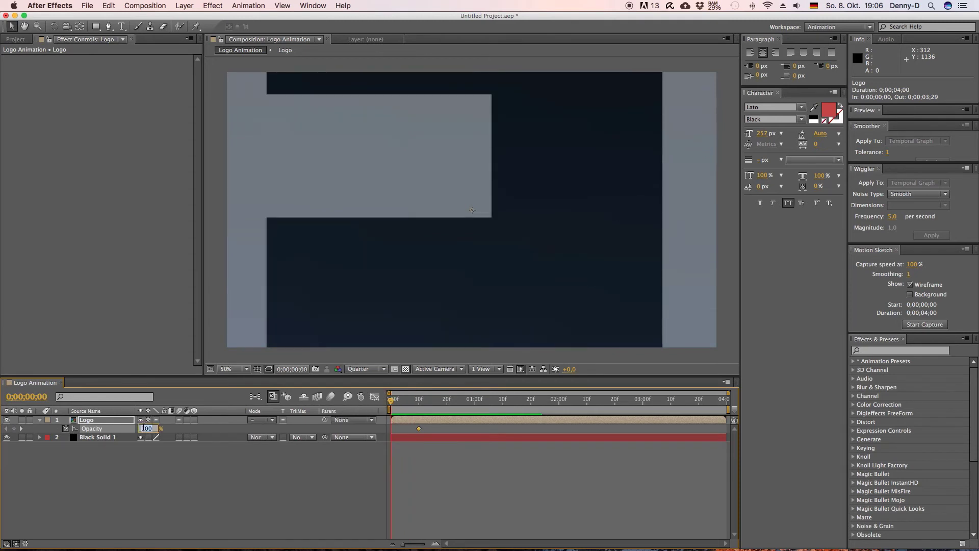
key(Return)
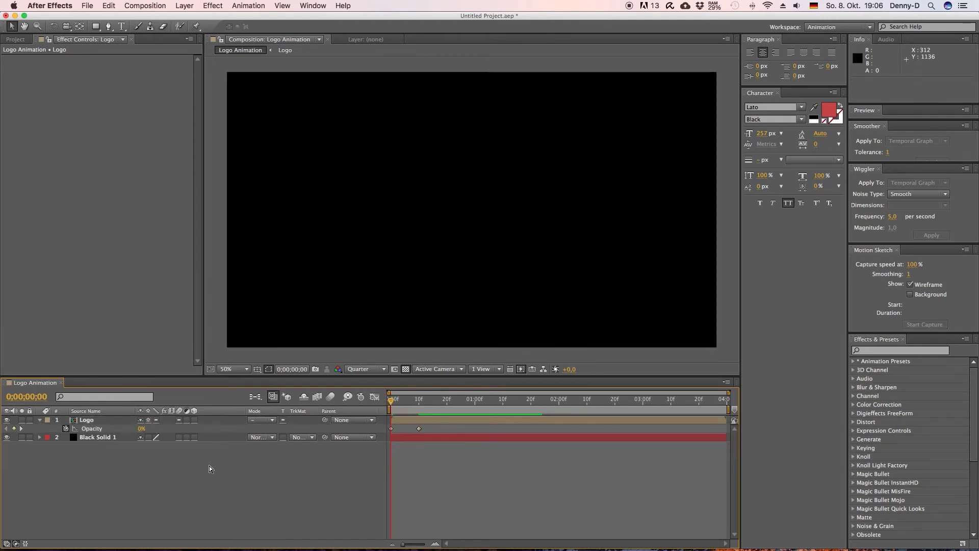
key(space)
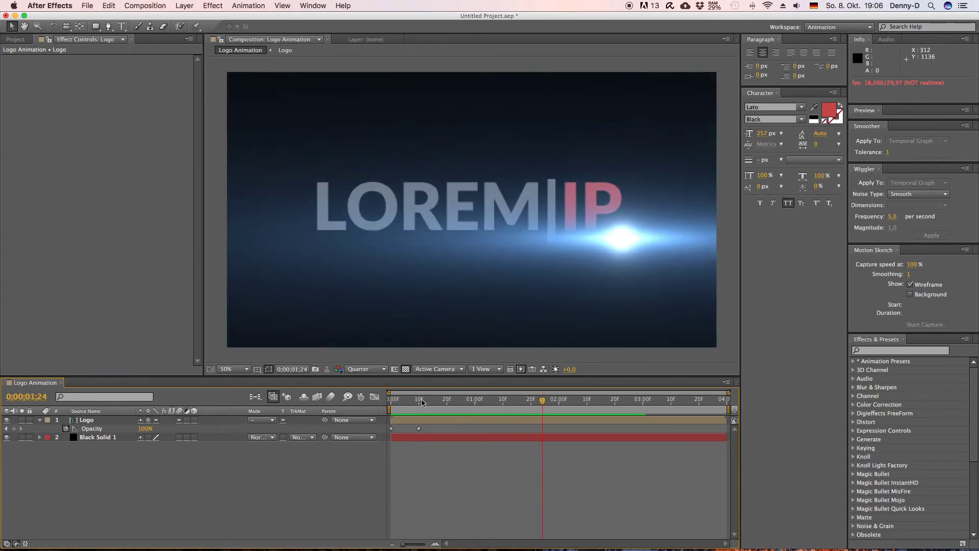
drag(421, 403, 447, 402)
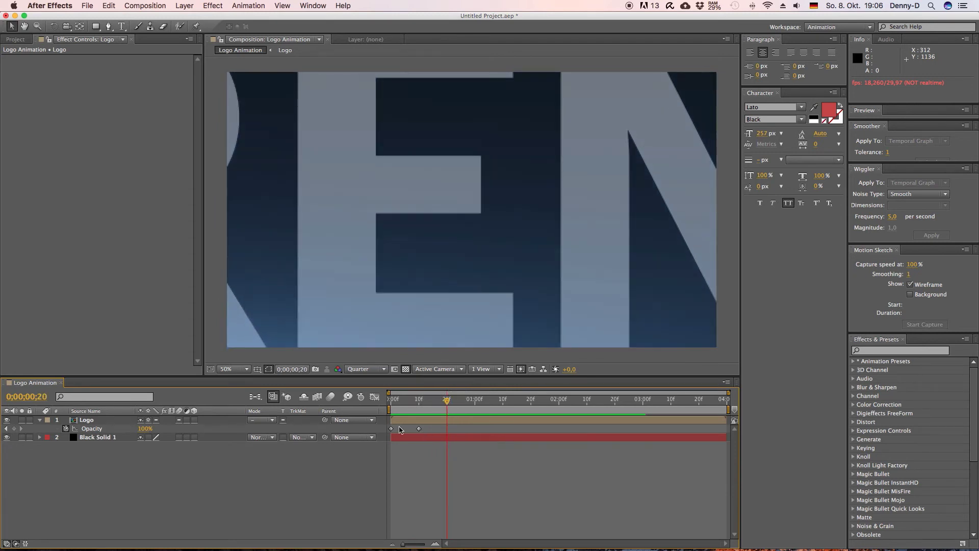
Delay the fade's 0% keyframe to 0;03, then open the Logo composition
drag(391, 429, 418, 429)
key(space)
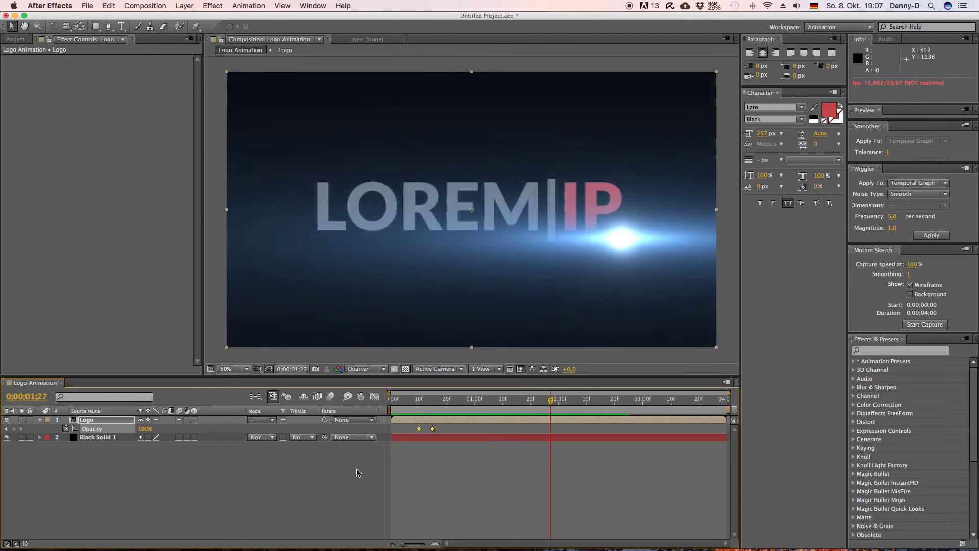
click(360, 479)
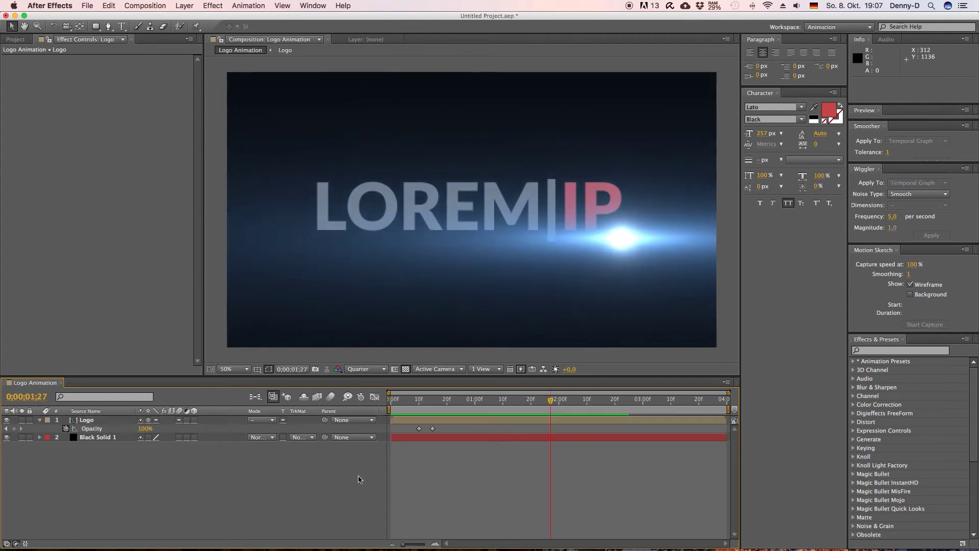
double_click(77, 421)
Move the Optical Flare's final Scale keyframe to 2;20
click(445, 419)
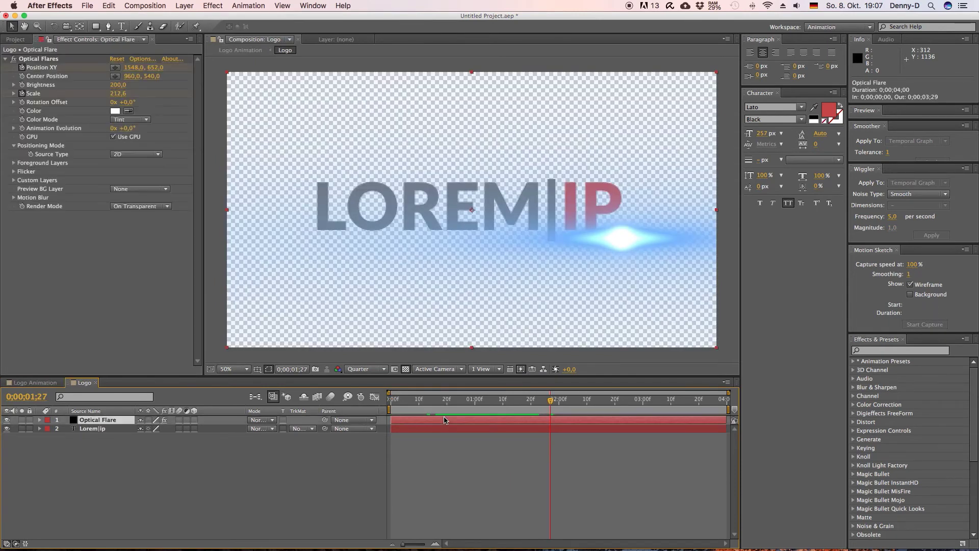
key(u)
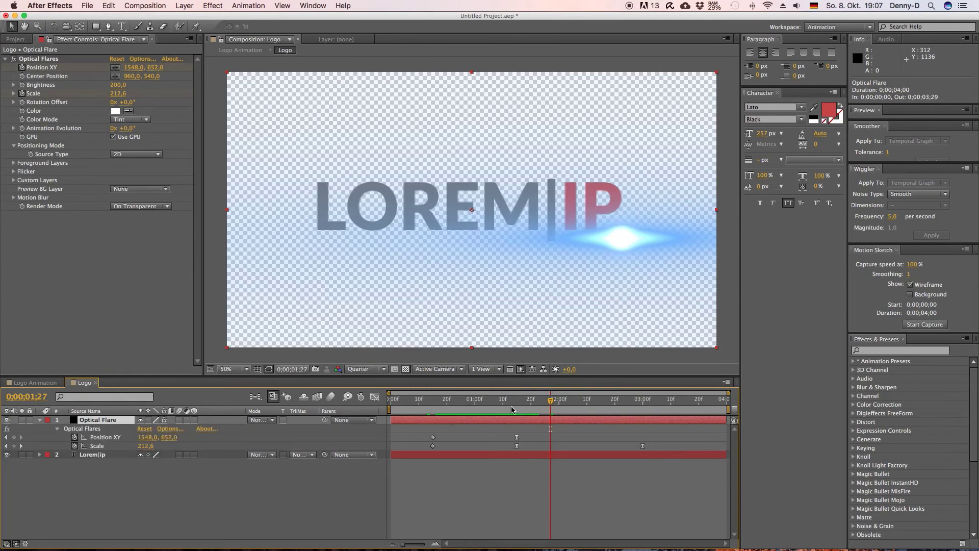
drag(506, 405, 614, 406)
click(643, 446)
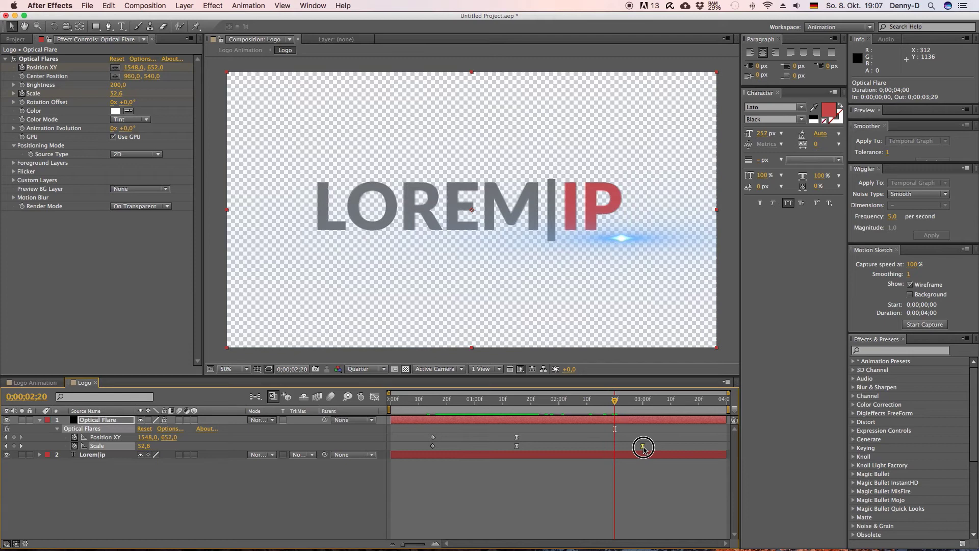
drag(642, 448, 615, 446)
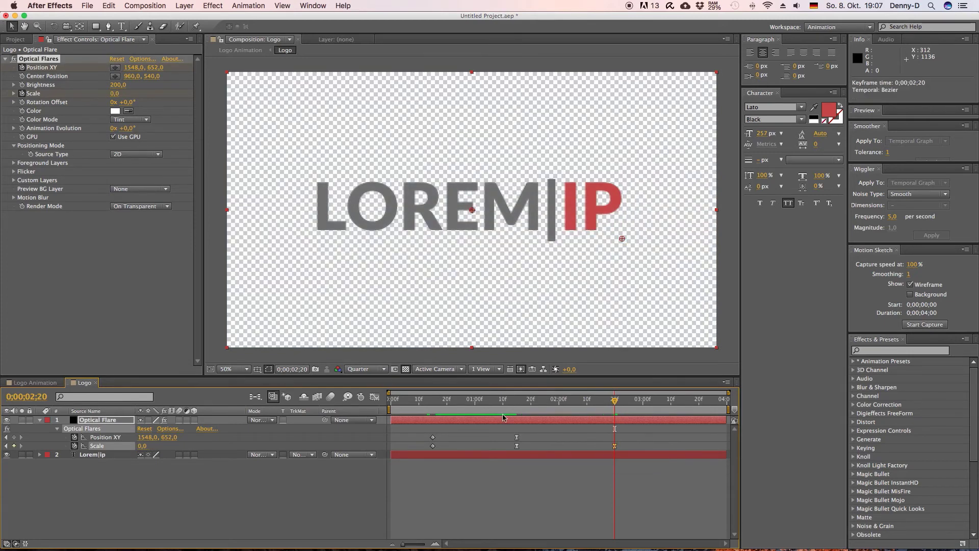
Shift the flare's full-size keyframes from 1;15 to 1;20 and return to Logo Animation
drag(513, 406, 518, 404)
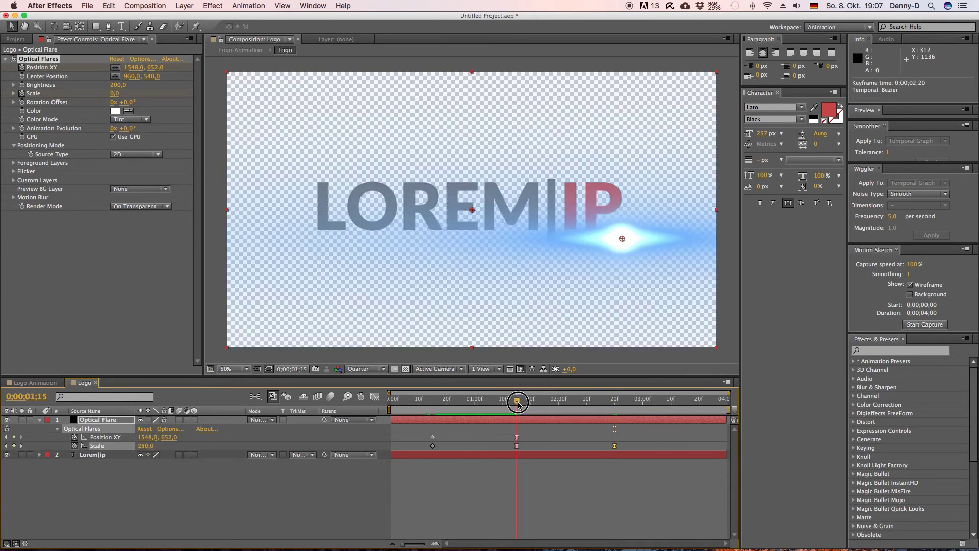
click(516, 446)
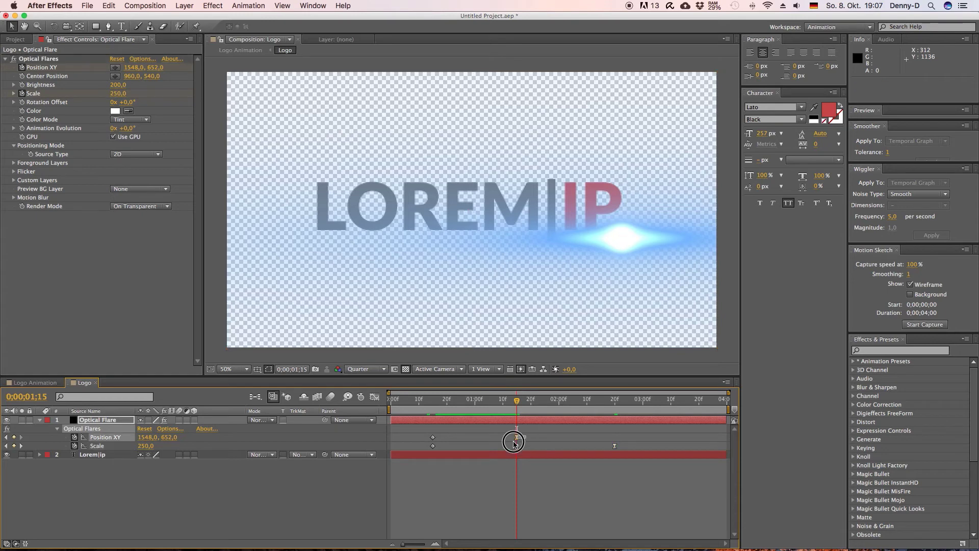
drag(517, 437, 531, 437)
click(531, 404)
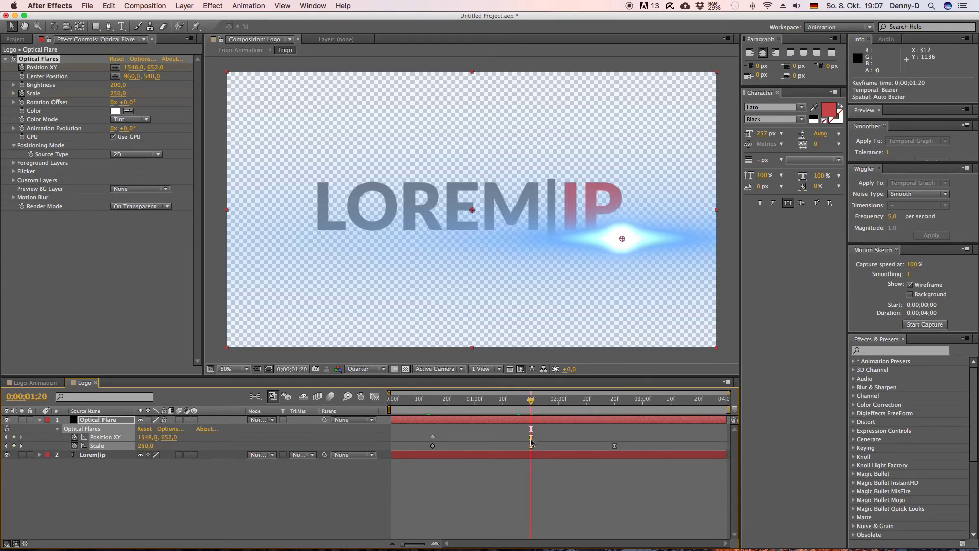
click(35, 382)
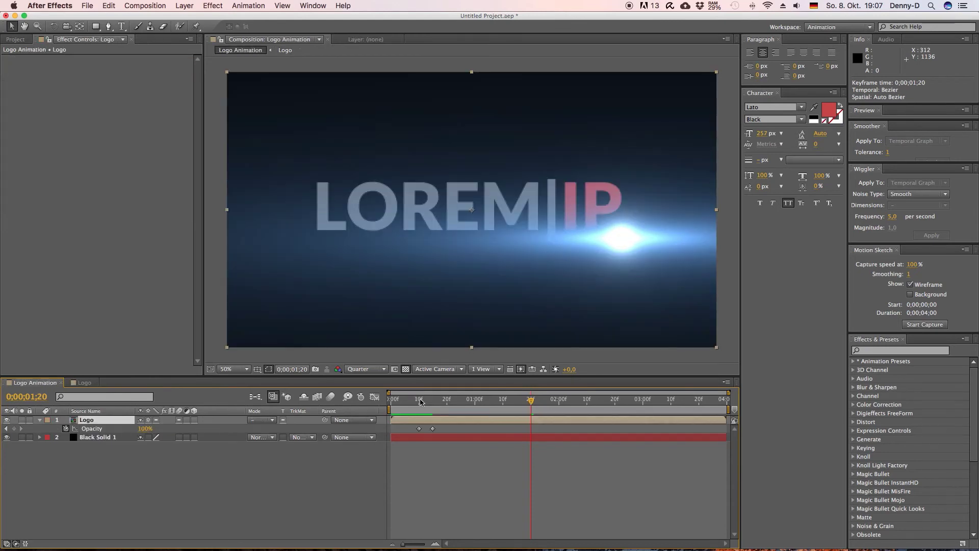
In the Graph Editor, drag the bezier handle to soften the Logo's Scale ease-in
click(389, 403)
key(space)
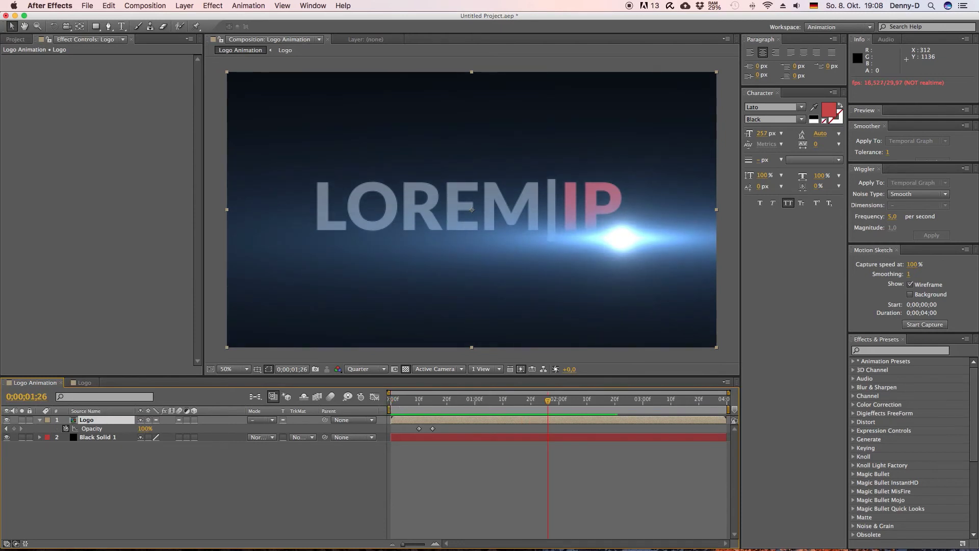
key(z)
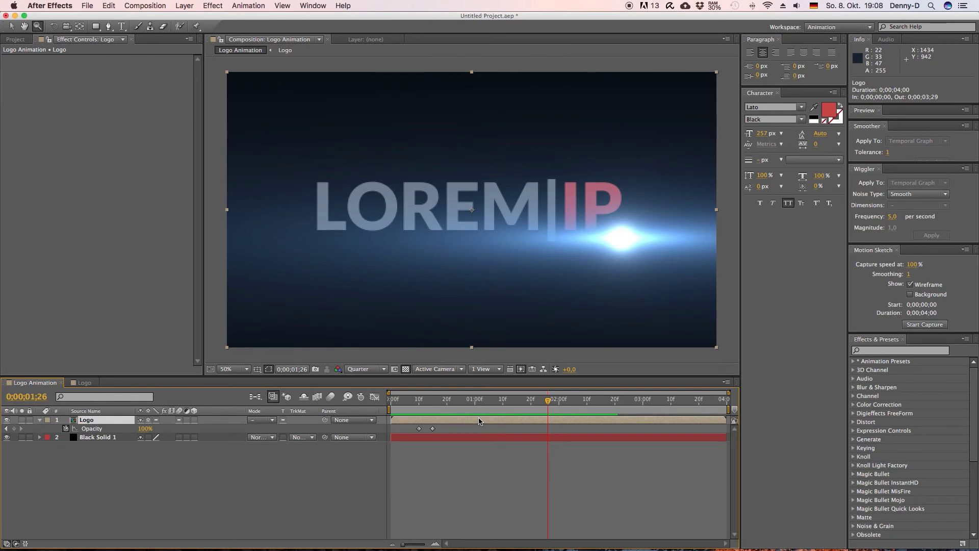
key(shift+s)
drag(498, 402, 516, 400)
click(516, 428)
click(374, 397)
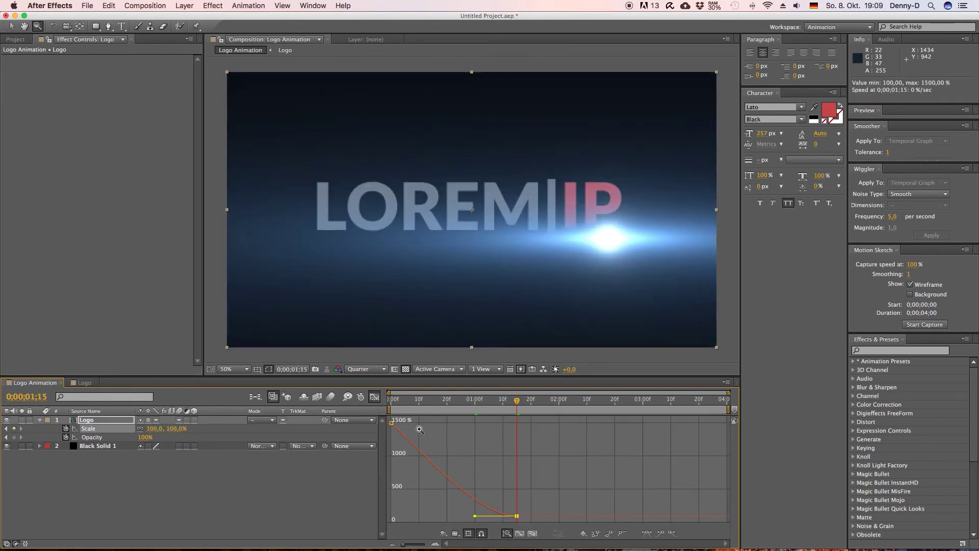
click(476, 516)
key(v)
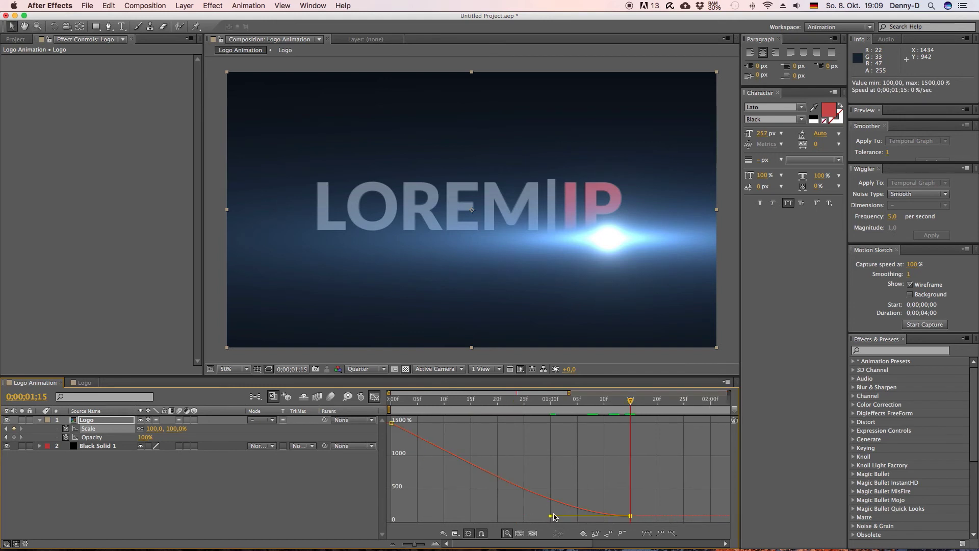
drag(551, 517, 406, 517)
click(374, 396)
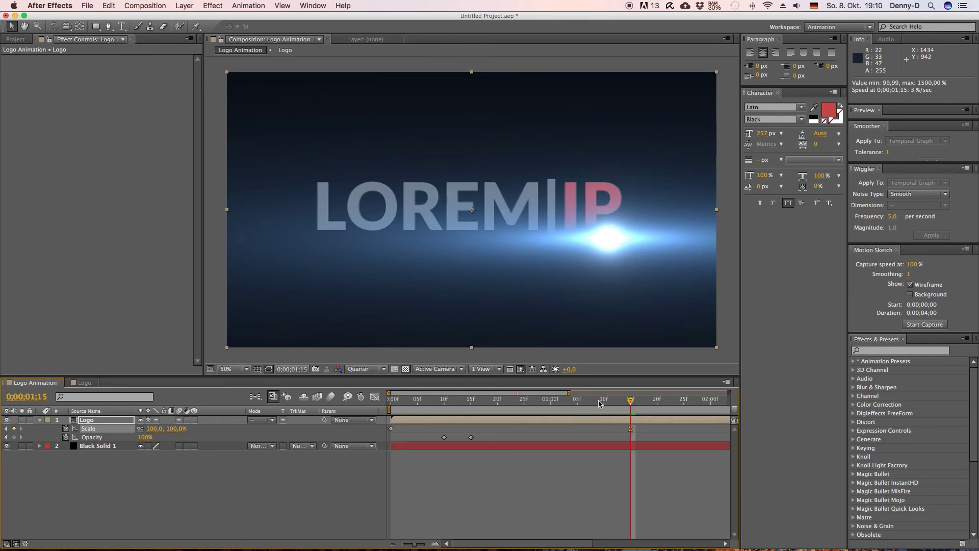
Move the Logo's final 100% Scale keyframe from 1;15 to 2;00
drag(631, 403, 656, 401)
key(space)
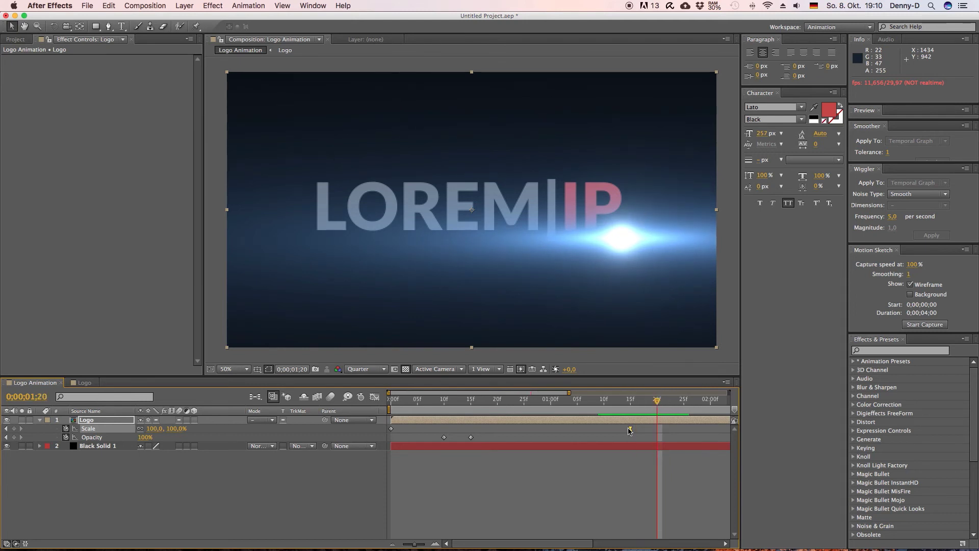
drag(630, 430, 710, 429)
drag(654, 401, 718, 401)
Set the viewer resolution to Full and play a RAM preview
key(minus)
click(588, 400)
key(KP_0)
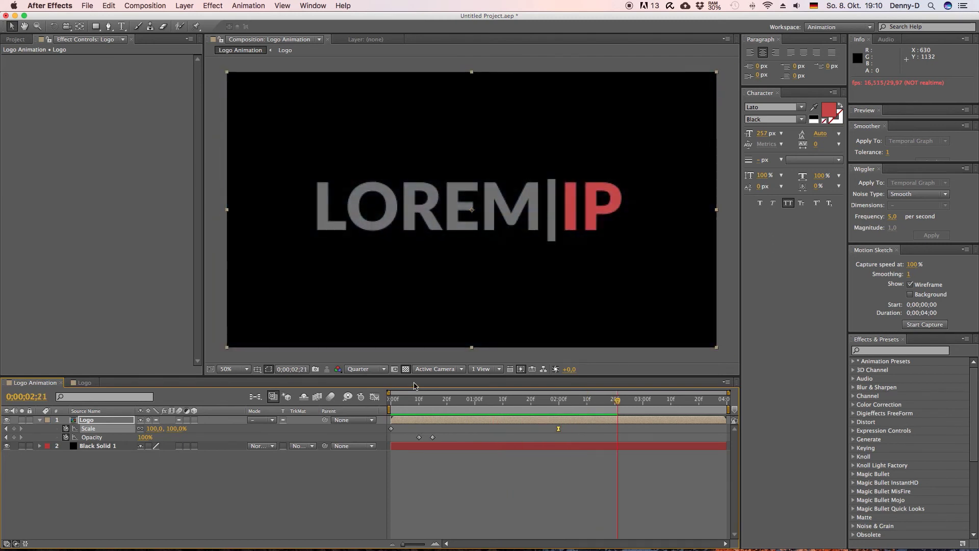
click(386, 371)
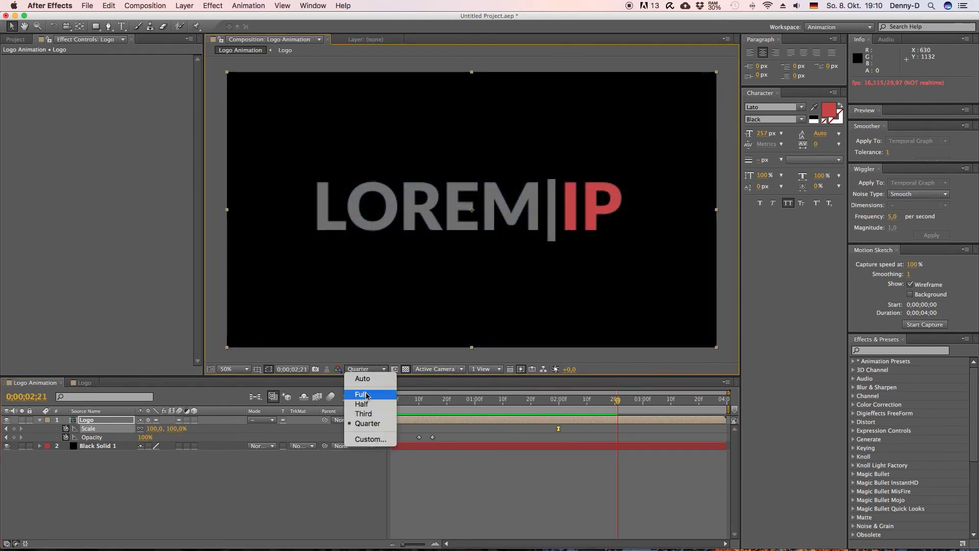
click(363, 394)
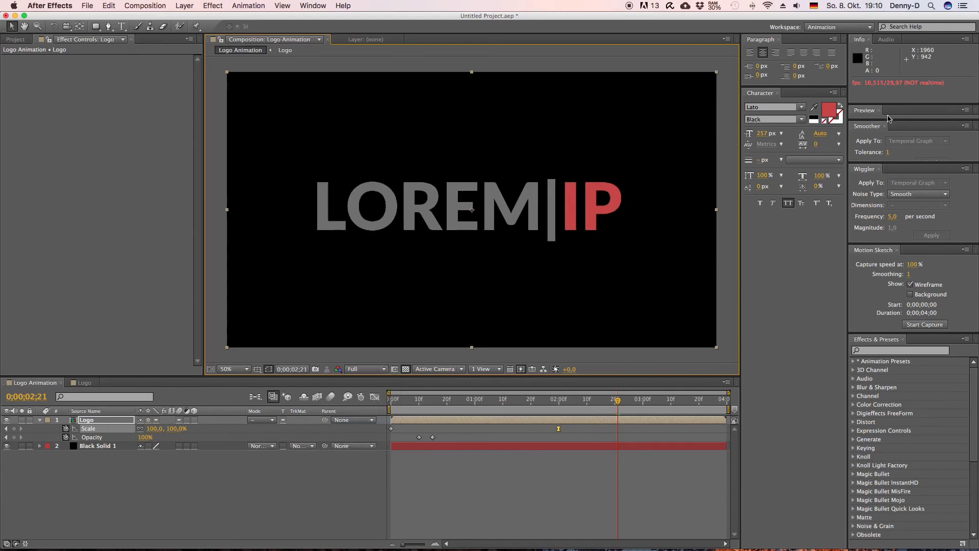
drag(886, 119, 885, 134)
click(947, 123)
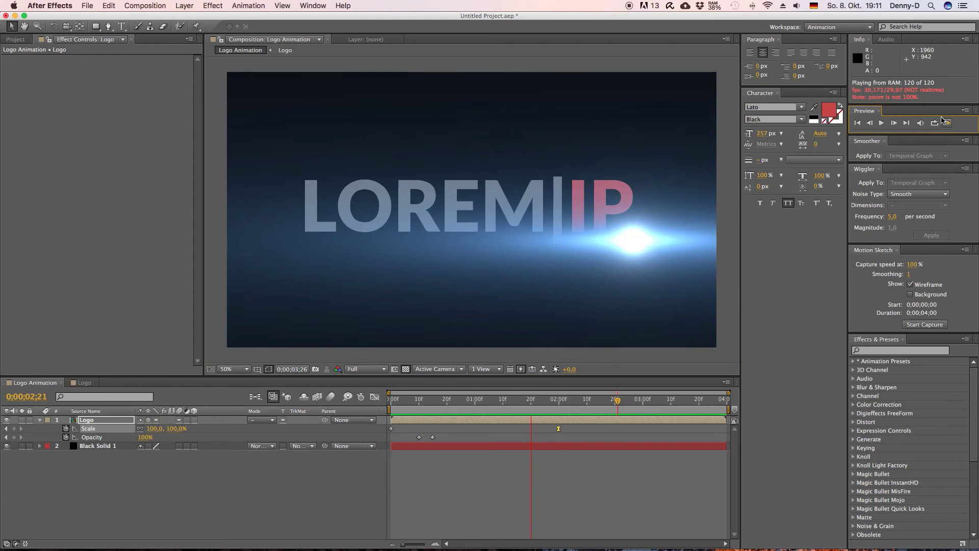
key(space)
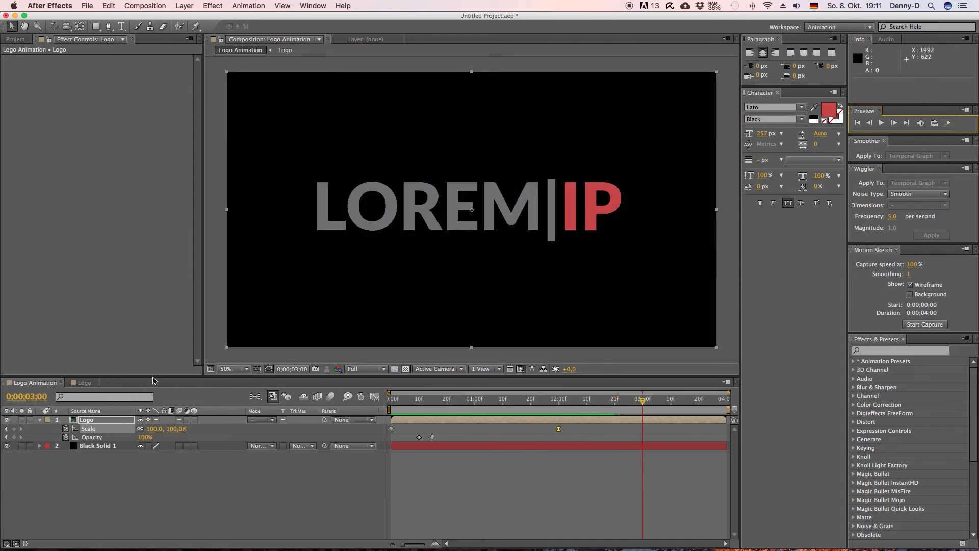
Move the flare's Scale keyframe in the Logo comp to 3;00, then preview Logo Animation
click(84, 383)
drag(615, 446, 643, 448)
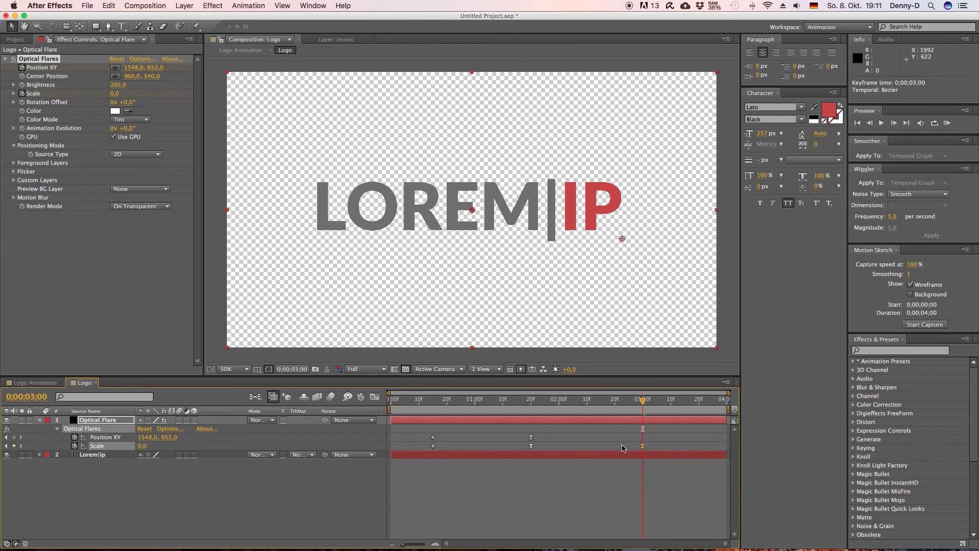
click(35, 383)
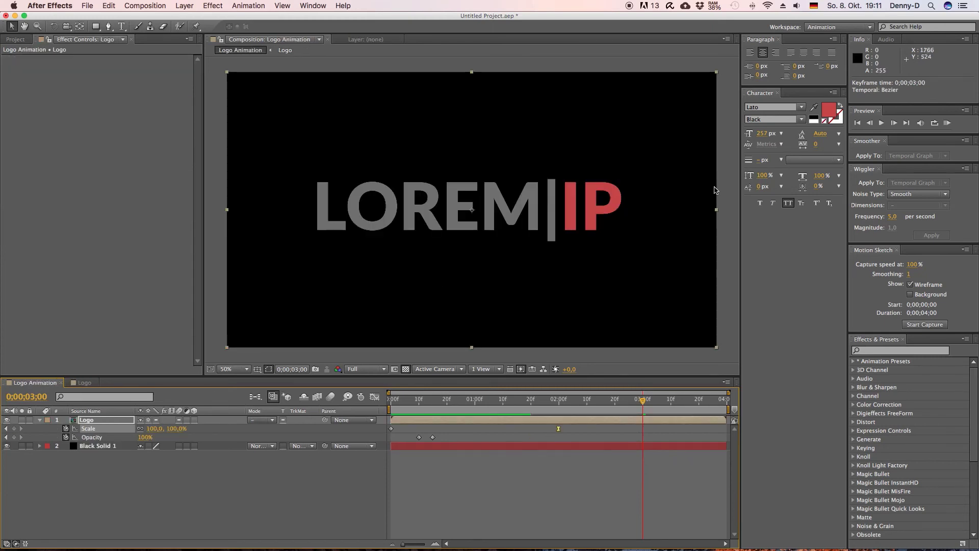
click(947, 123)
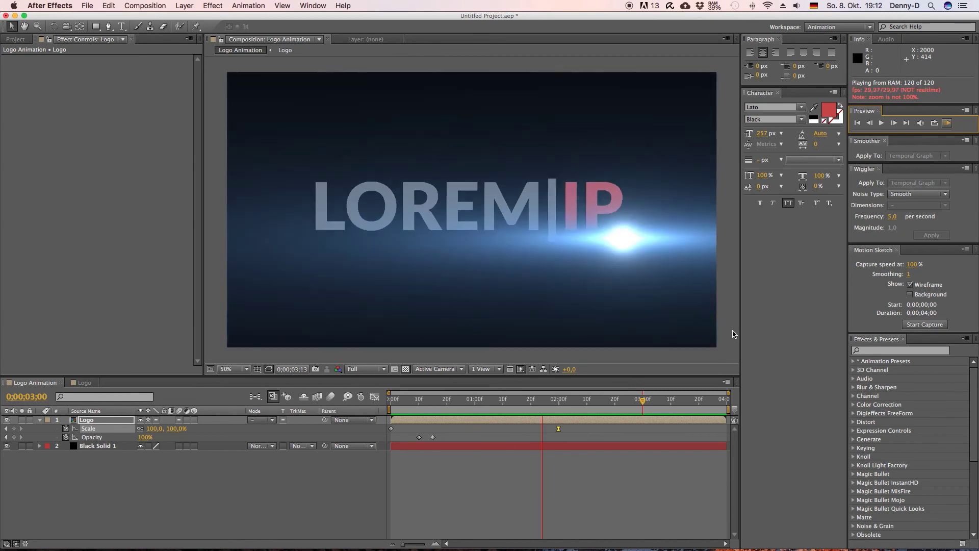
Add Logo Animation to the Render Queue with Best Settings
click(78, 337)
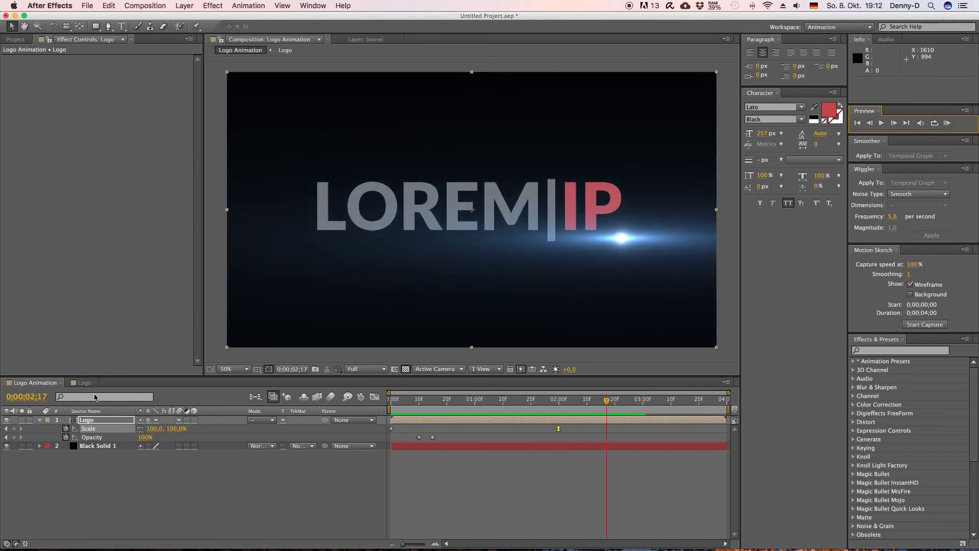
click(147, 7)
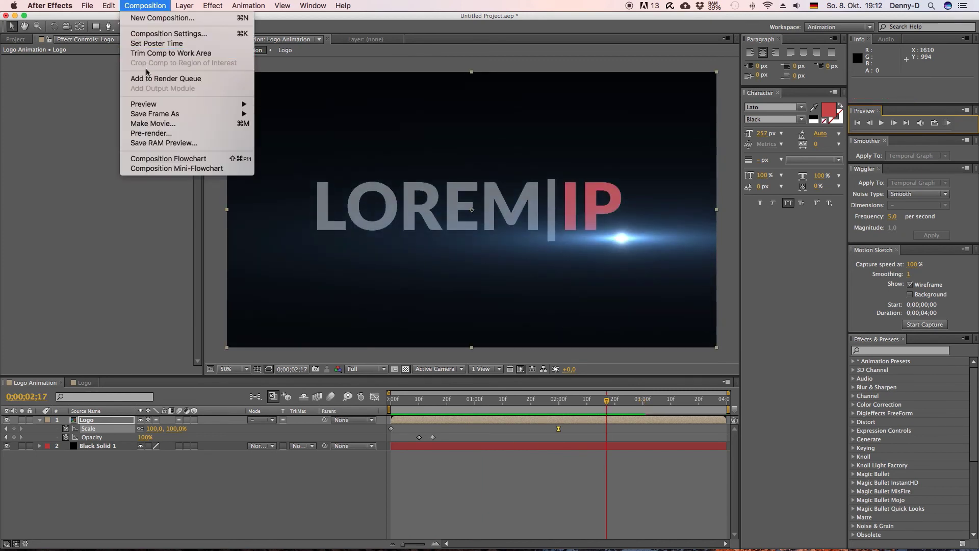
click(149, 79)
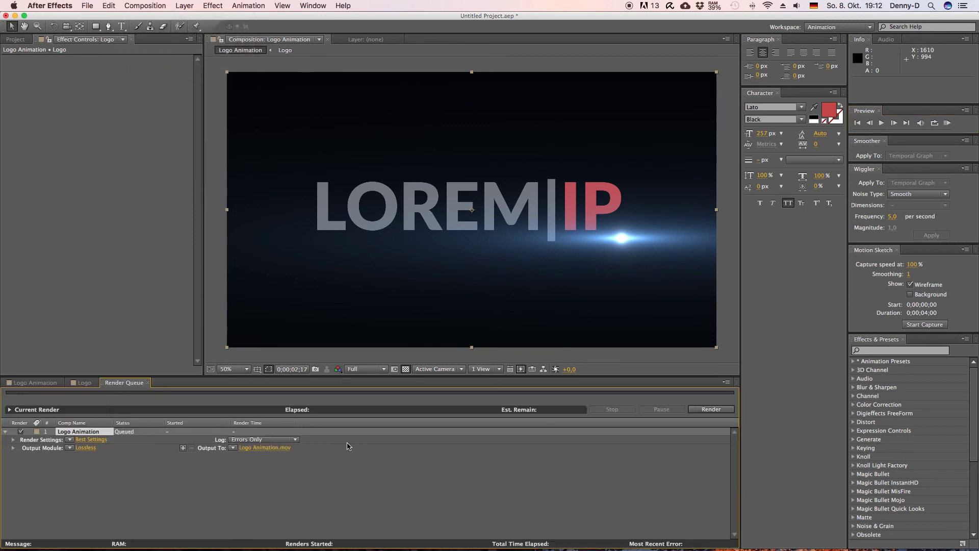
click(90, 440)
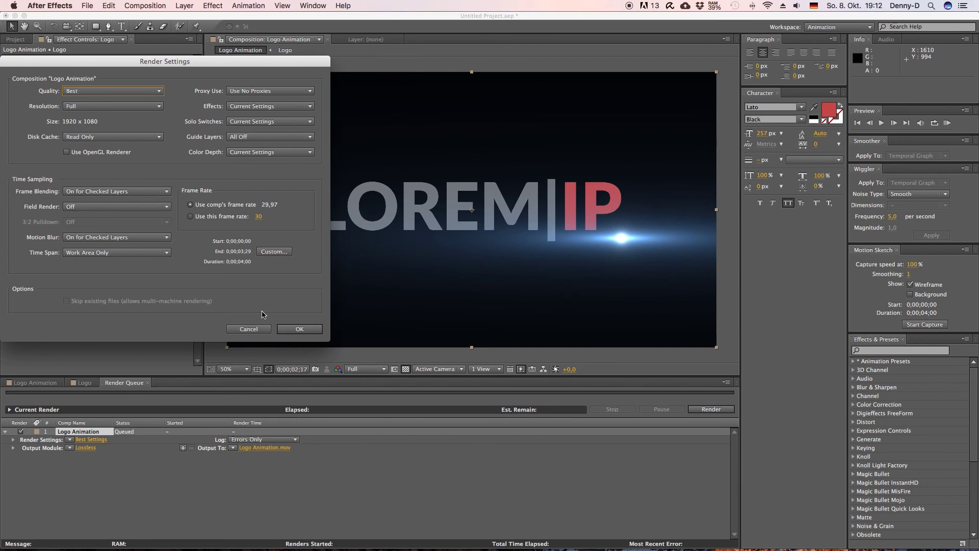
click(298, 329)
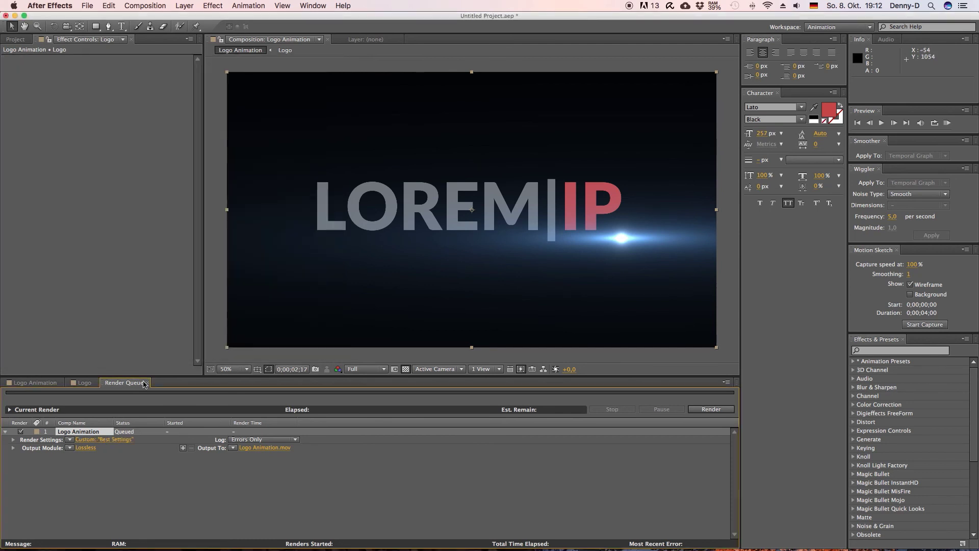
Set the Output Module to QuickTime with the H.264 video codec
click(85, 448)
click(237, 156)
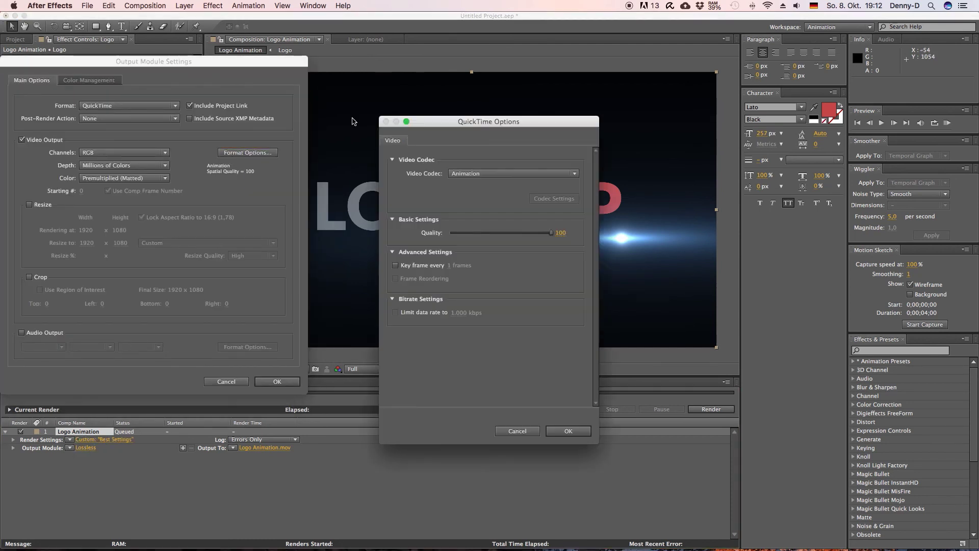
click(574, 174)
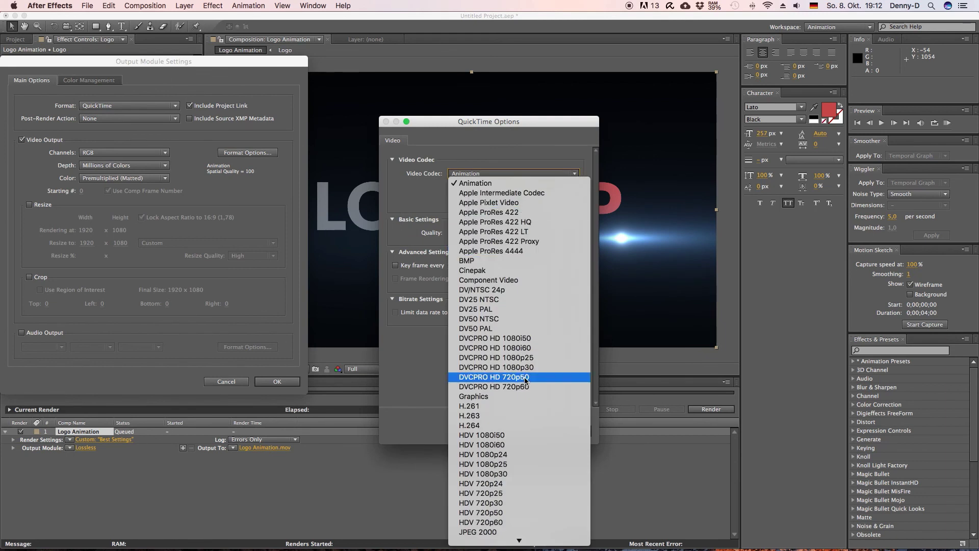
click(525, 428)
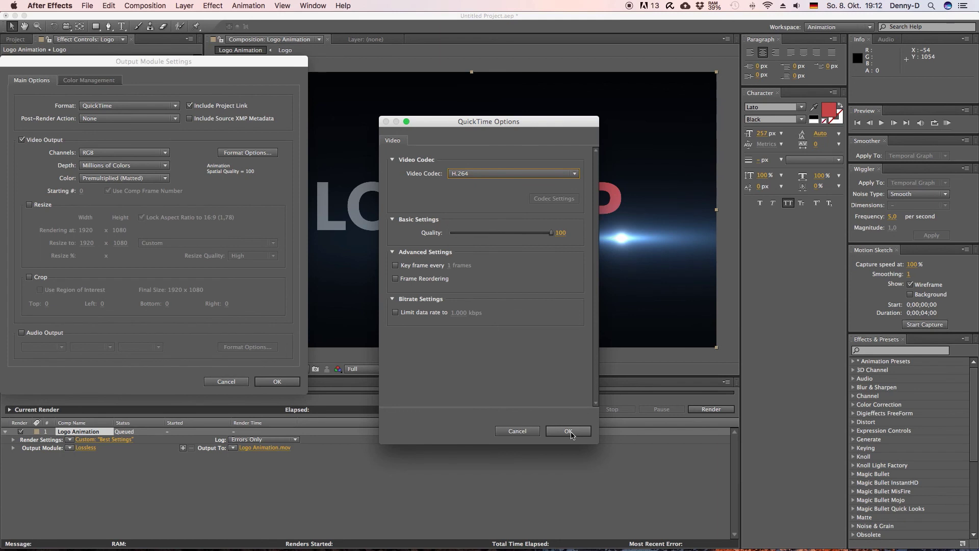
click(569, 432)
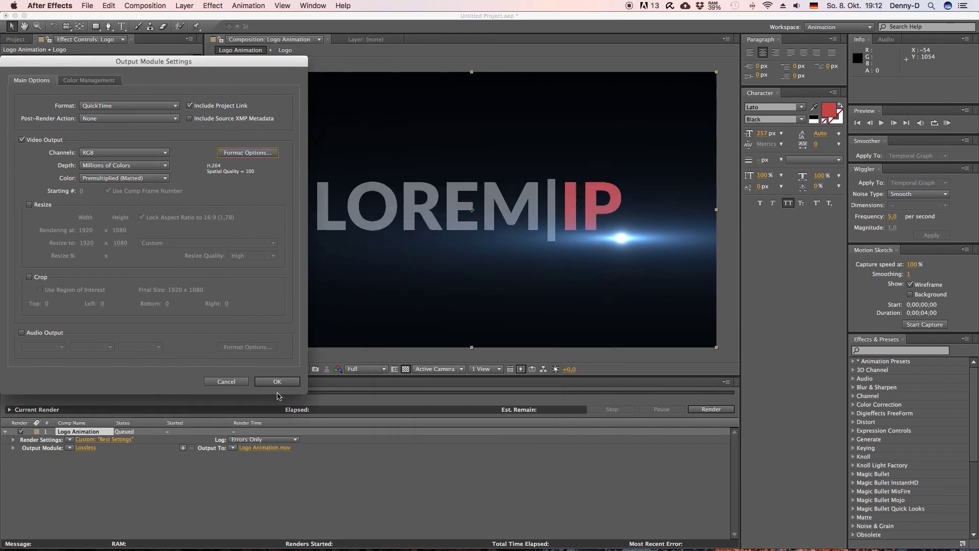
click(276, 382)
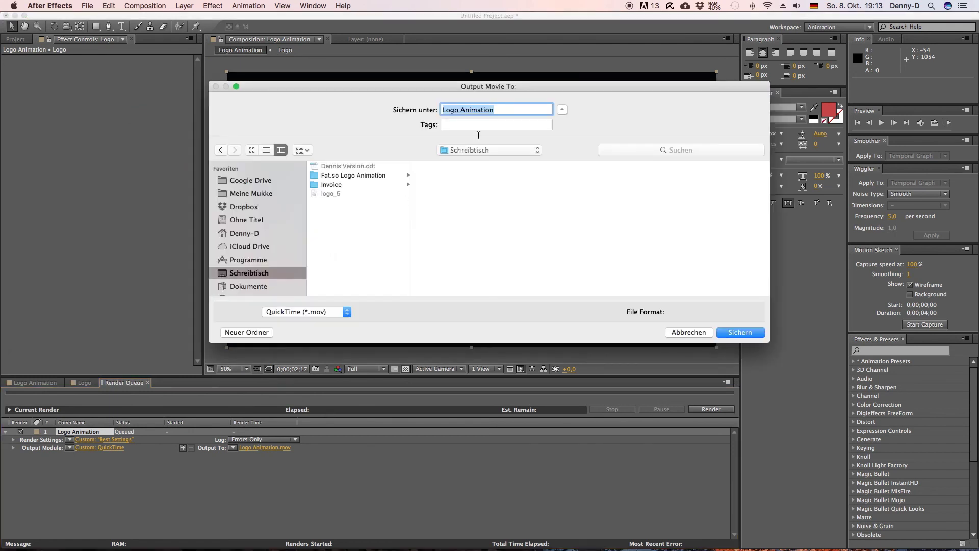
Save the output as Logo Animation.mov and start the render
click(734, 333)
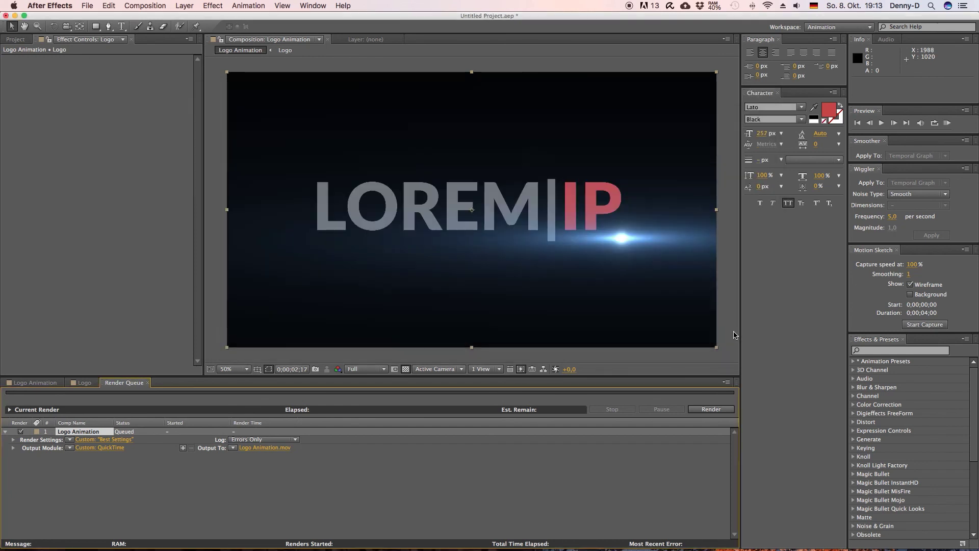
click(711, 410)
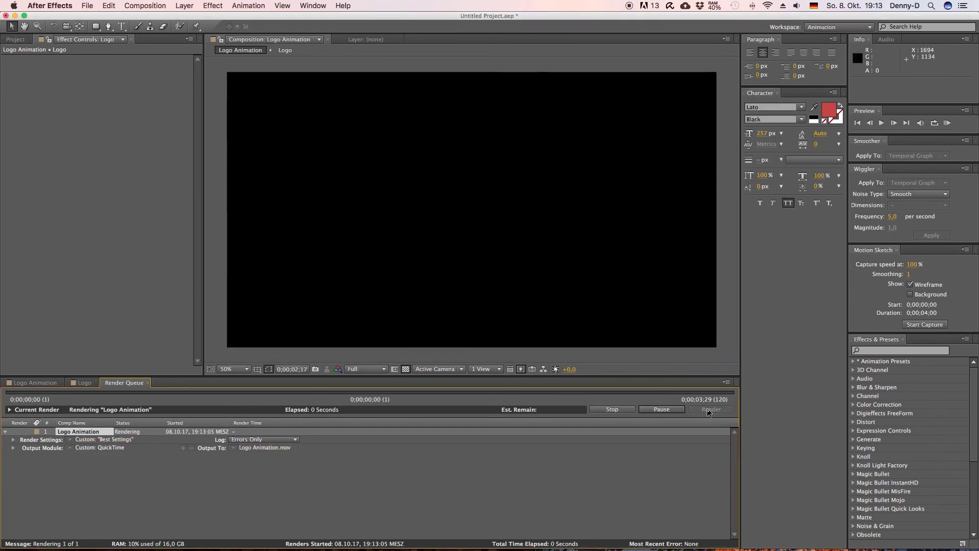